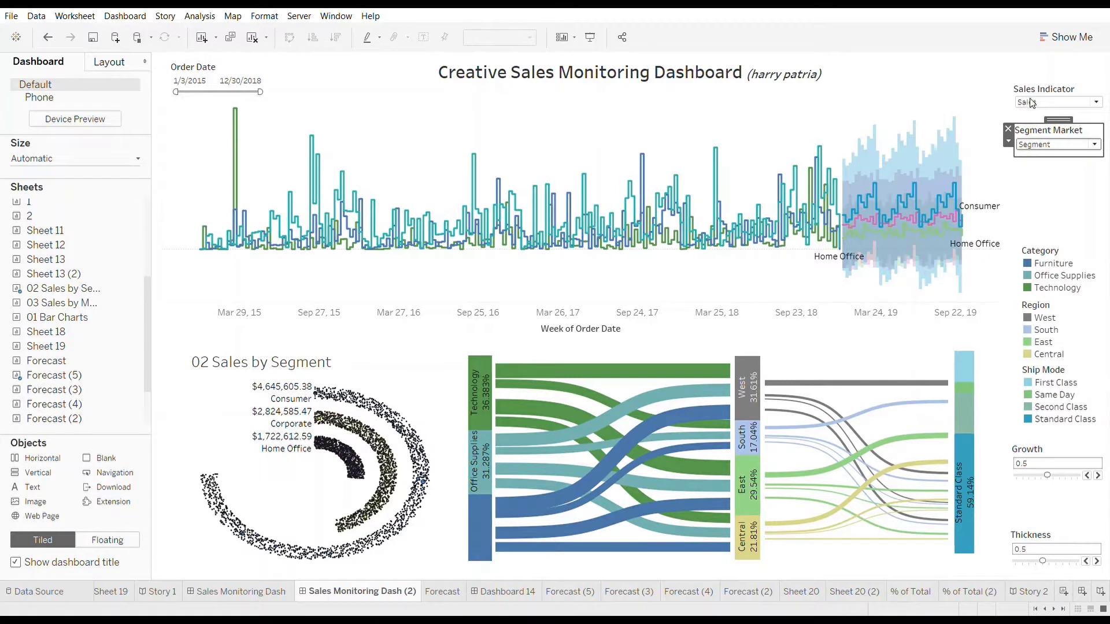
Preview the sales dashboard with the Sales Indicator parameter set to Quantity and to Profit
click(1031, 102)
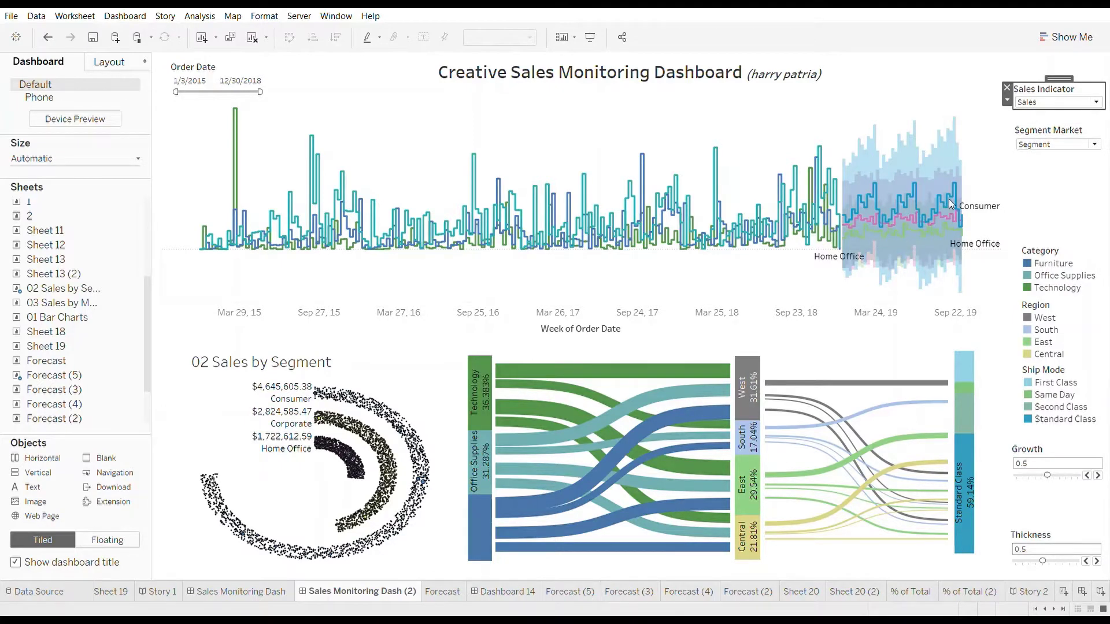
key(Down)
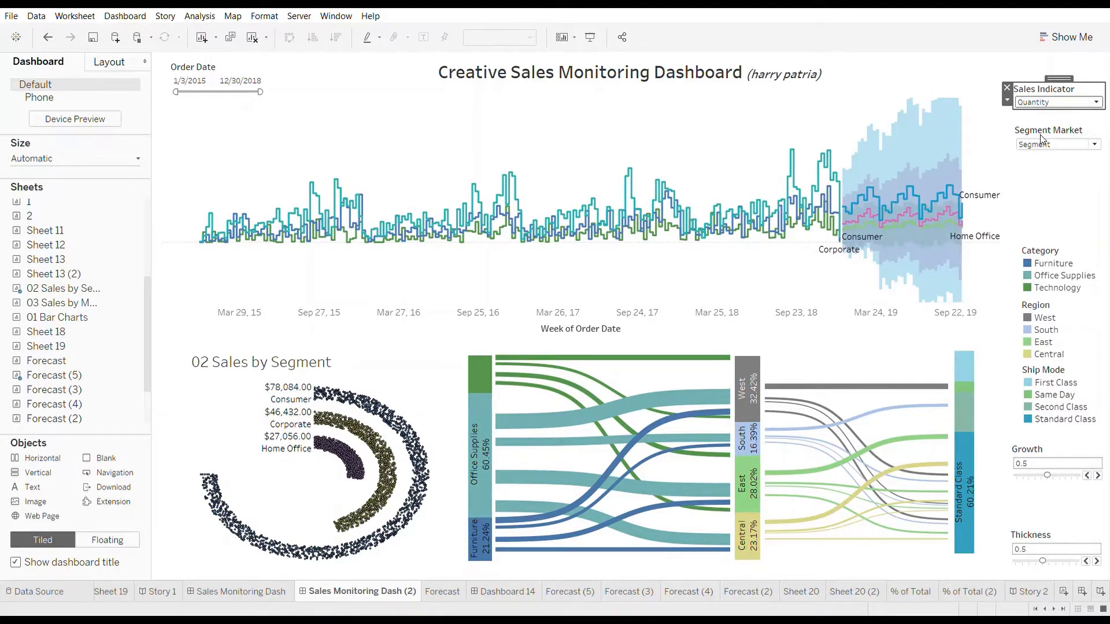
key(Down)
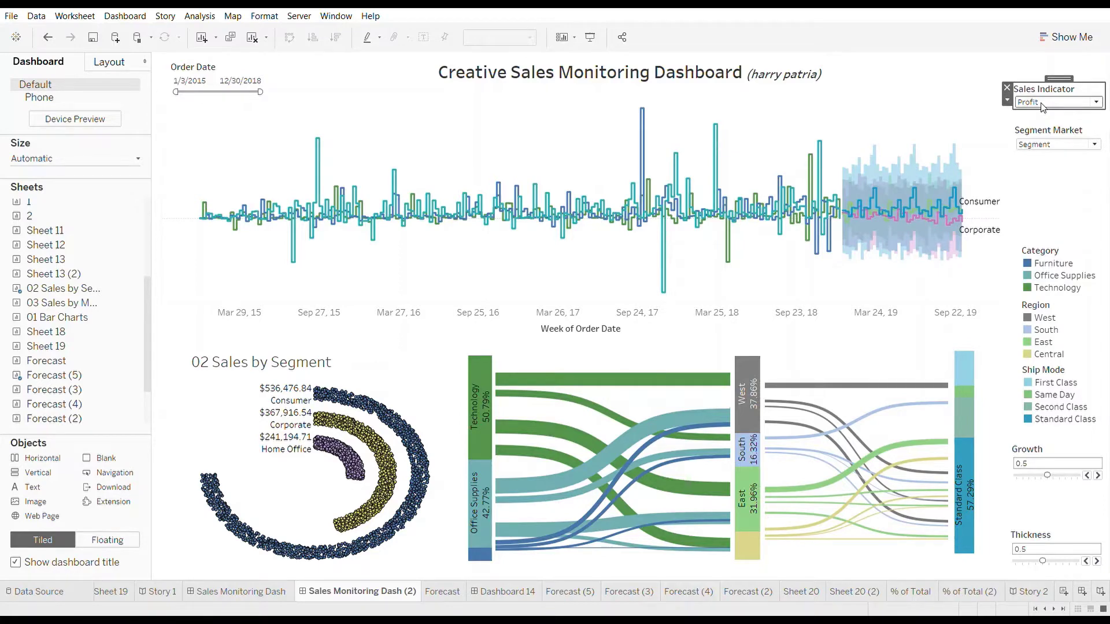
Set the dashboard's Segment Market parameter to Ship Mode
click(1056, 150)
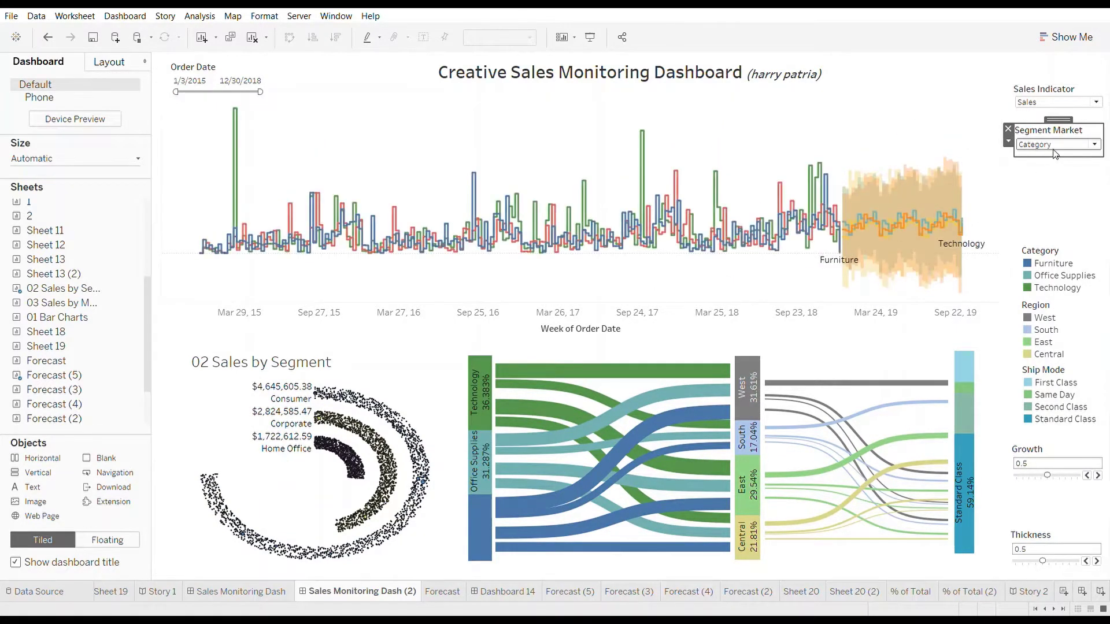
key(Down)
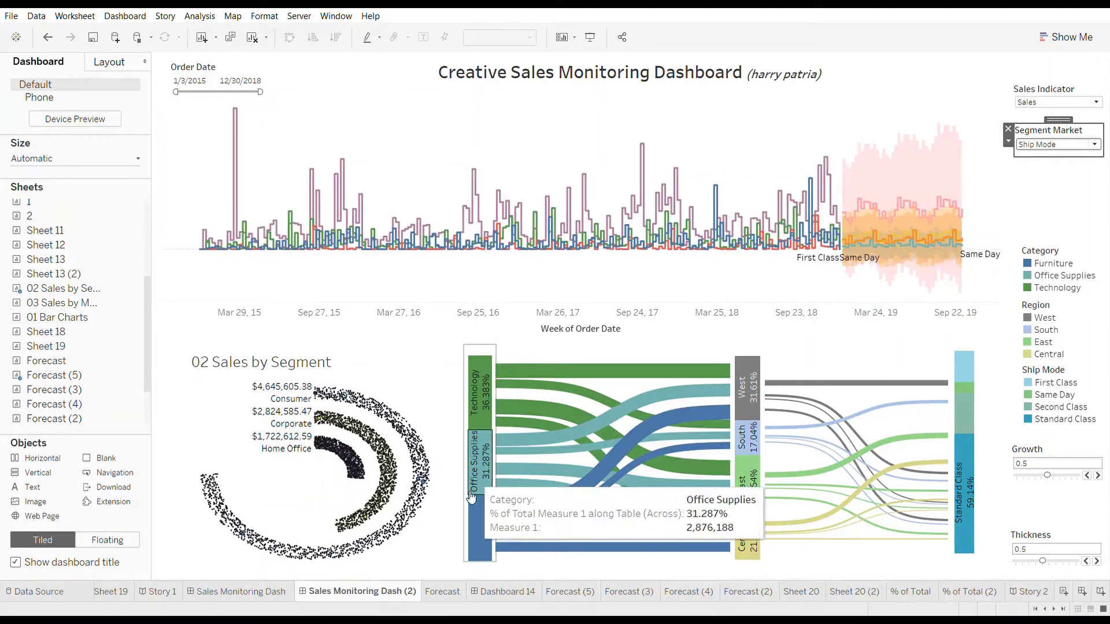
Highlight the First Class estimate on the Forecast sheet and open Dashboard 14
click(440, 592)
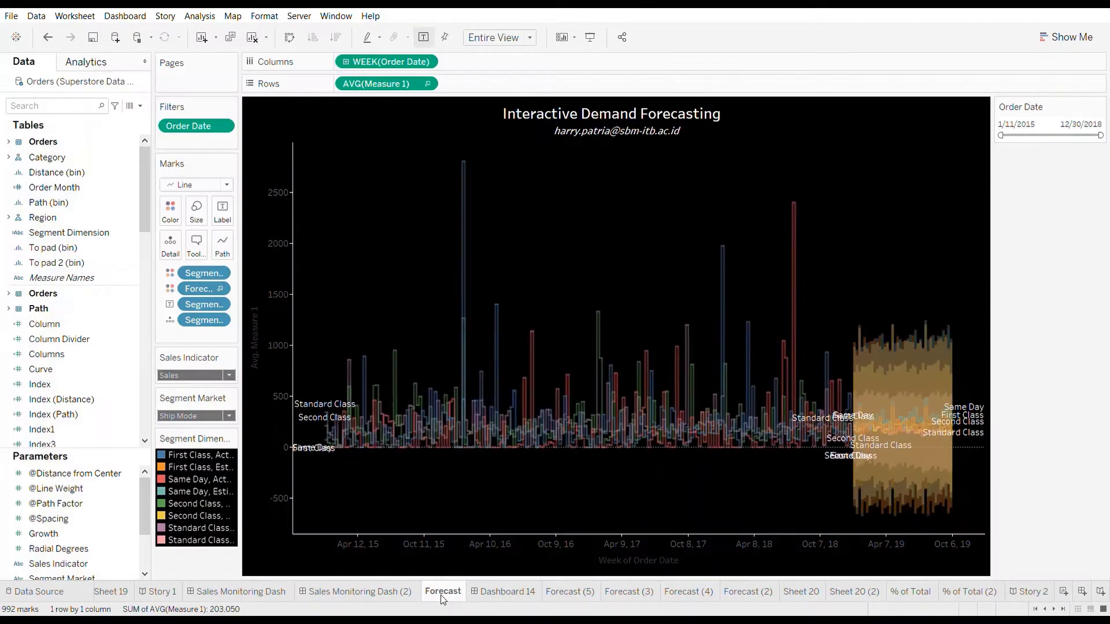
click(910, 429)
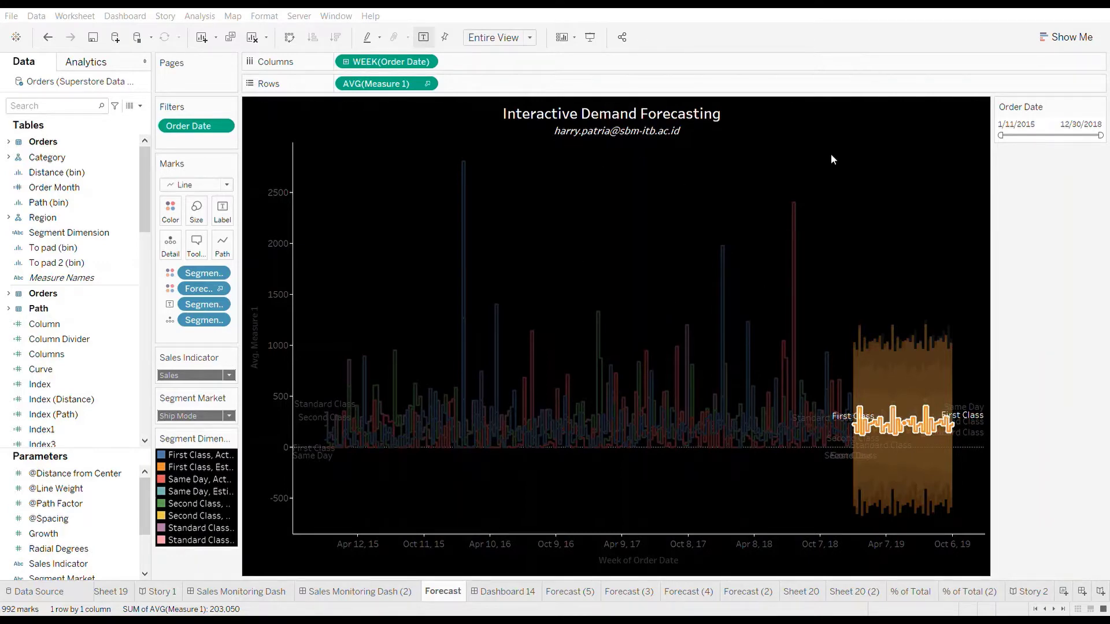
click(515, 596)
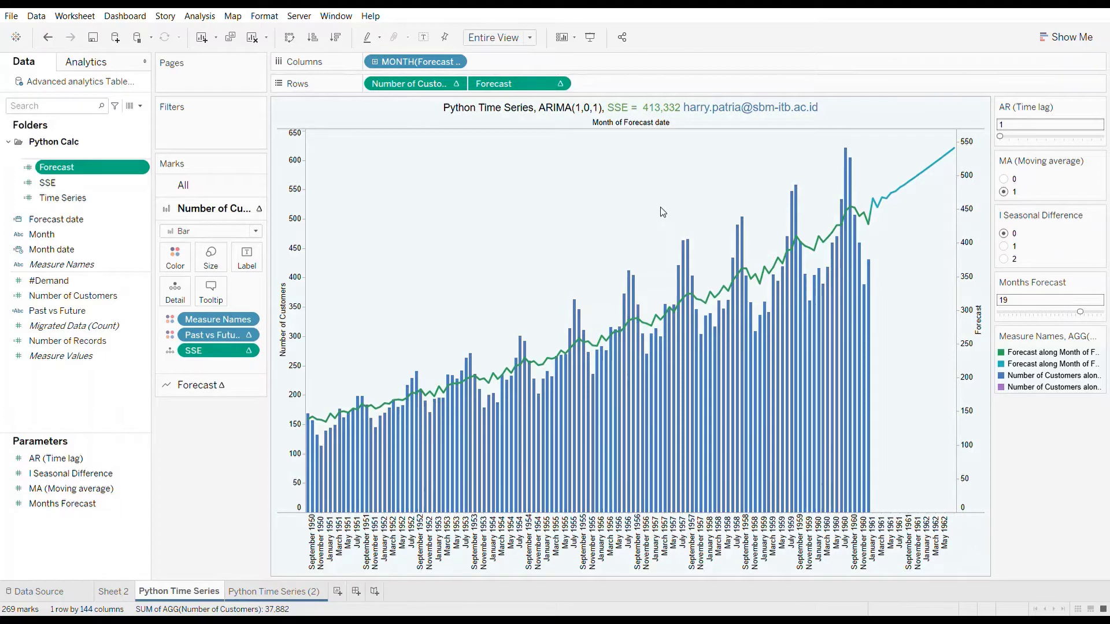
On the Python Time Series sheet, set MA (Moving average) to 0 and Months Forecast to 17
mouse_move(768, 312)
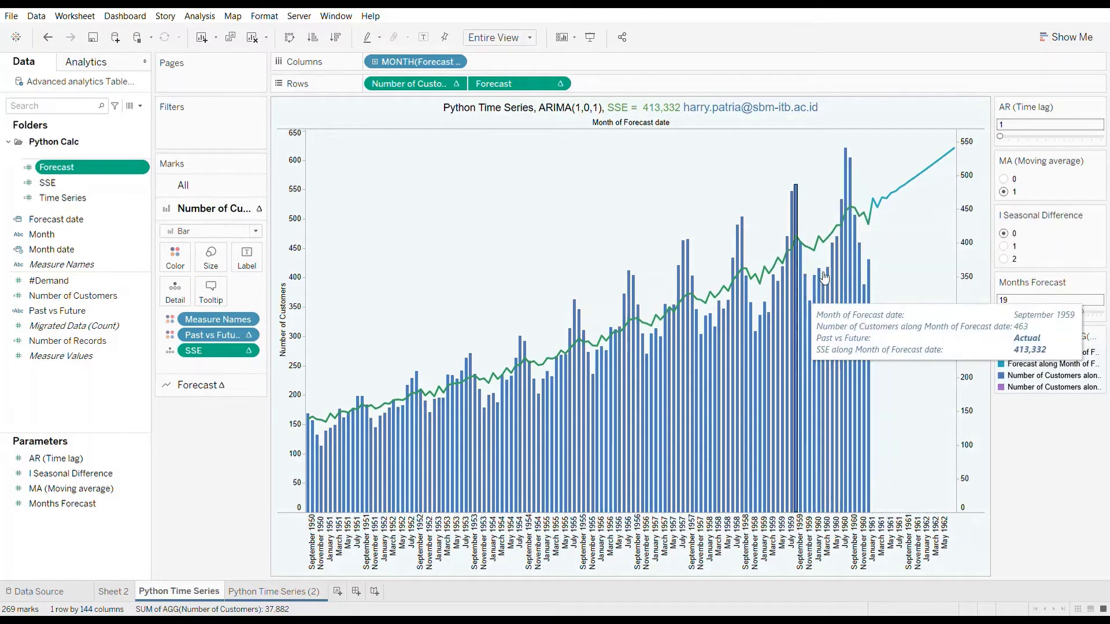
mouse_move(802, 241)
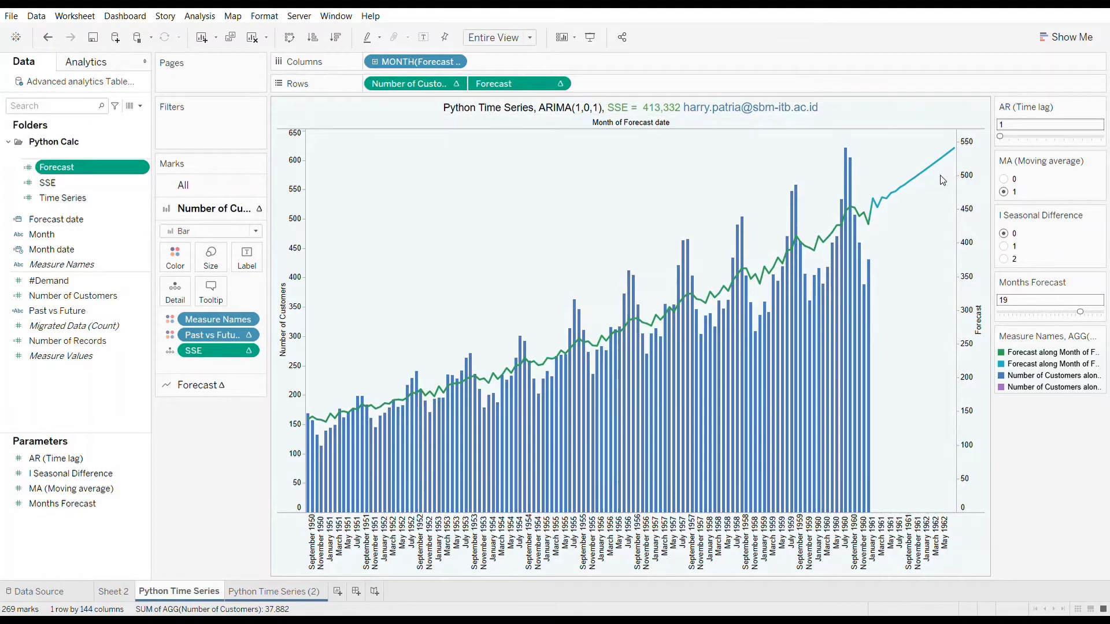
click(1008, 182)
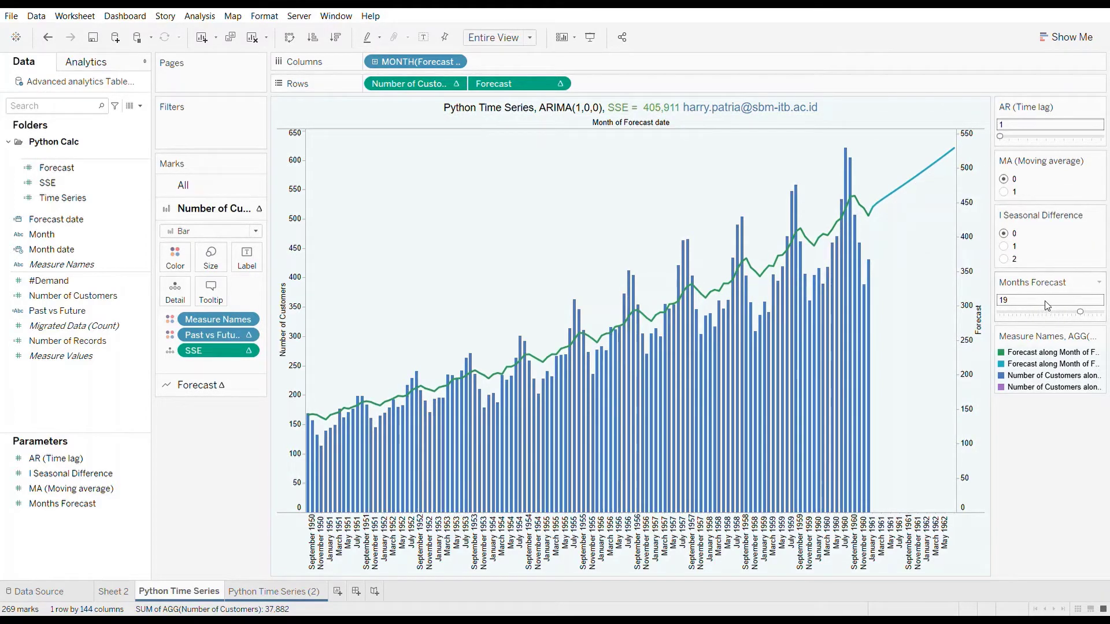
click(1053, 316)
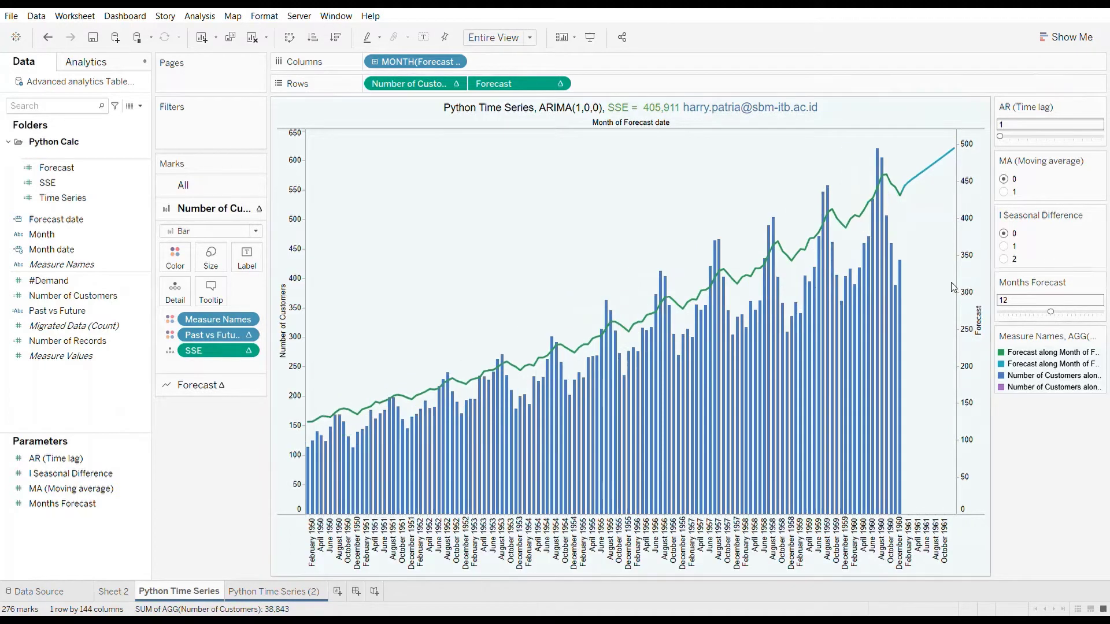
click(1071, 312)
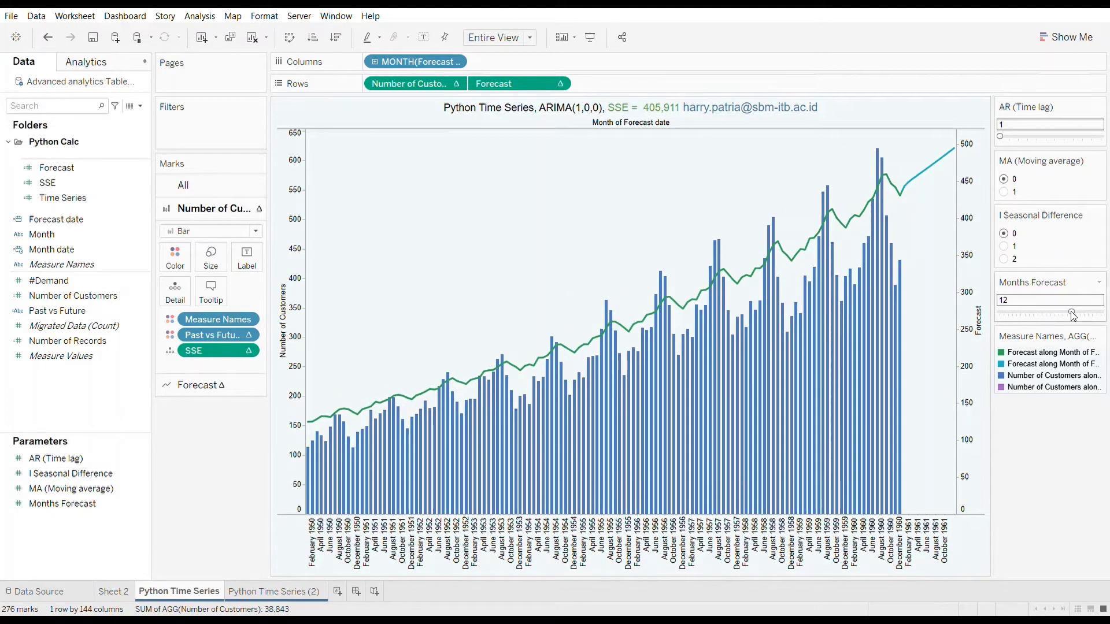
drag(141, 175, 352, 245)
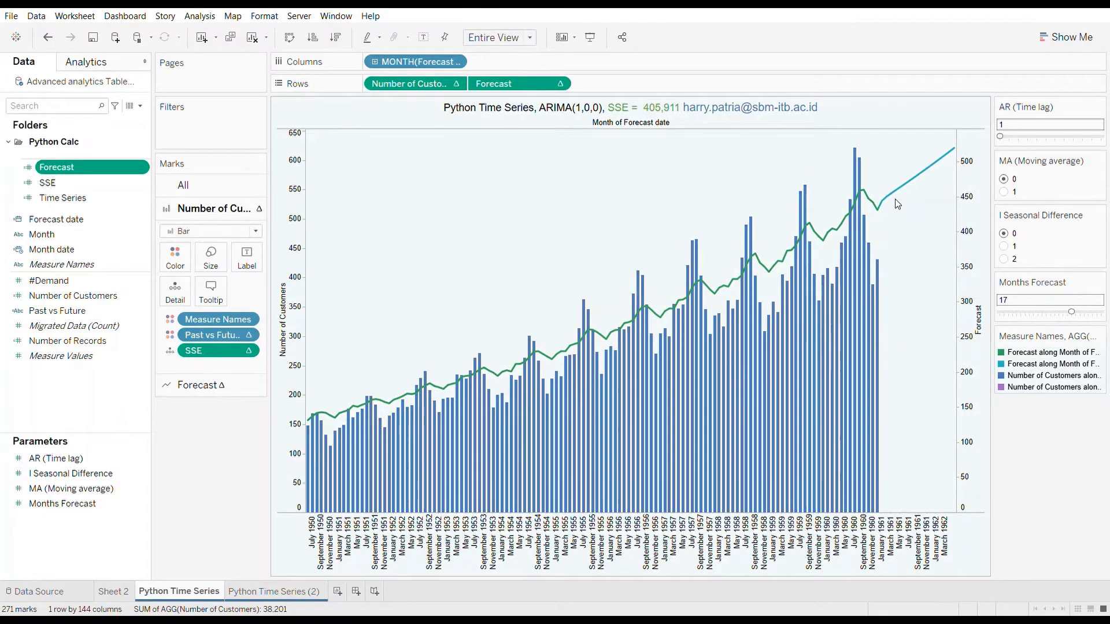
mouse_move(713, 288)
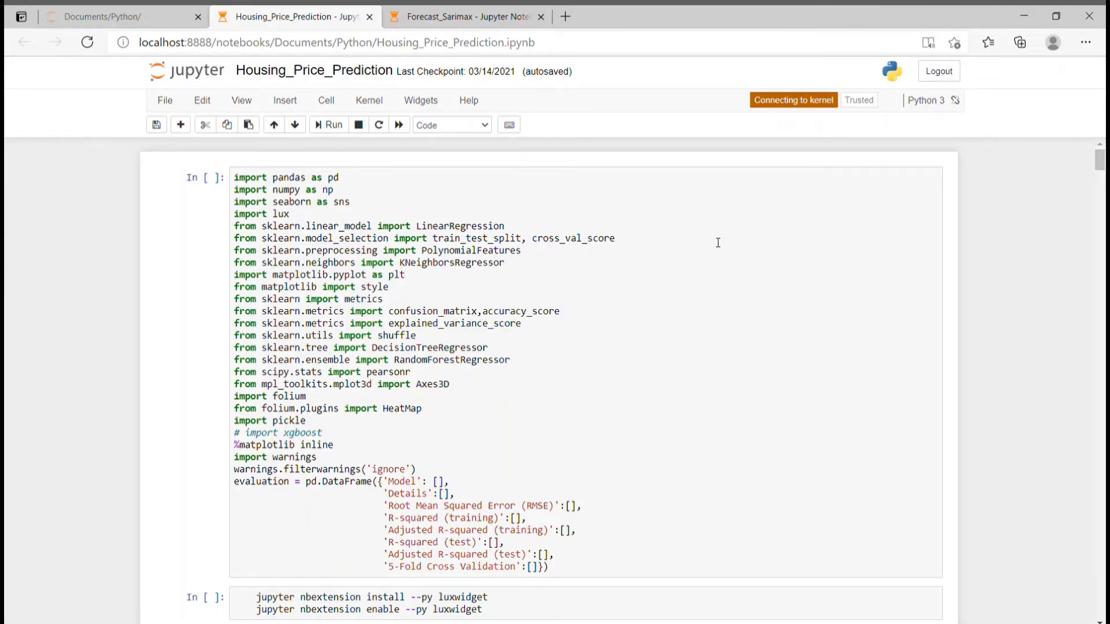
Examine the library imports, the kc_house_data.csv loading and the printed house data in the Housing_Price_Prediction notebook
scroll(667, 271, down, 2)
scroll(671, 270, up, 2)
drag(292, 193, 493, 456)
scroll(493, 456, down, 4)
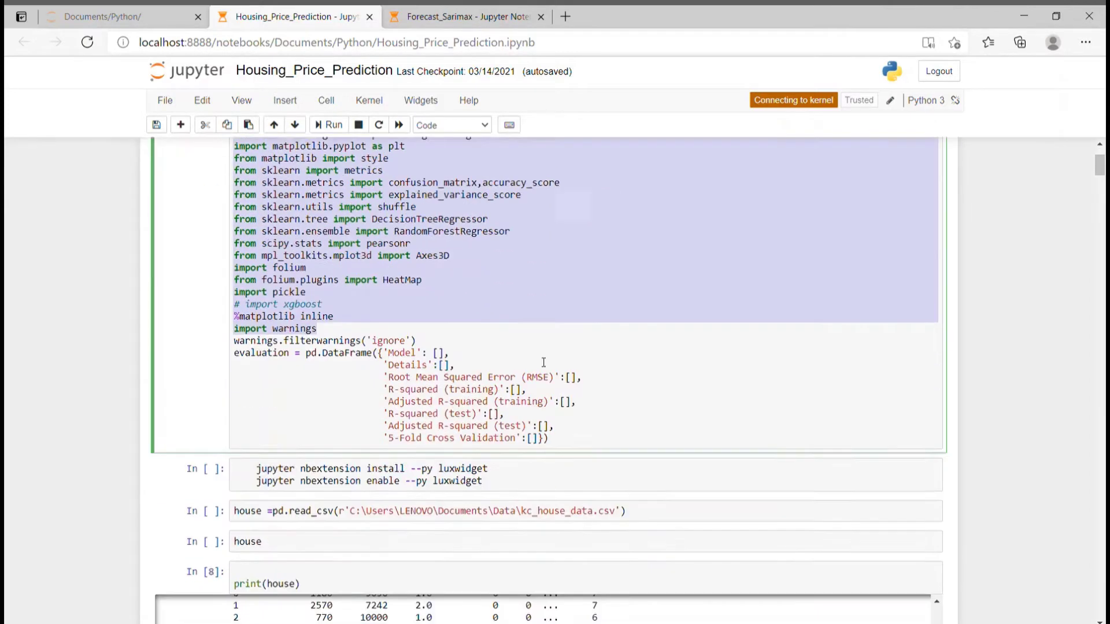
scroll(304, 277, down, 5)
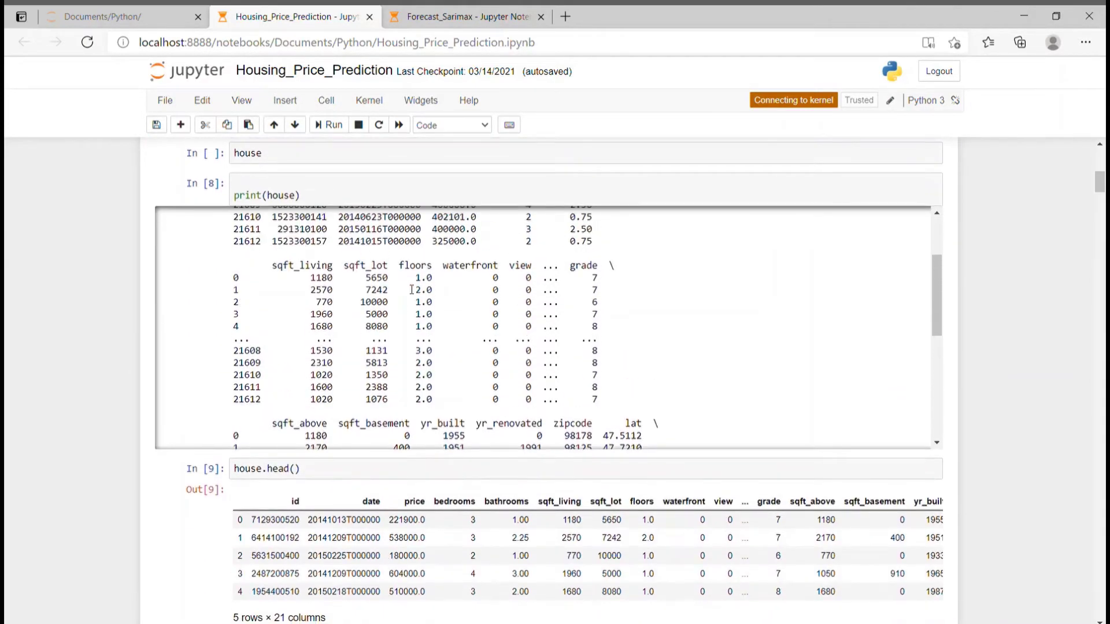
scroll(862, 295, up, 3)
scroll(1024, 205, up, 1)
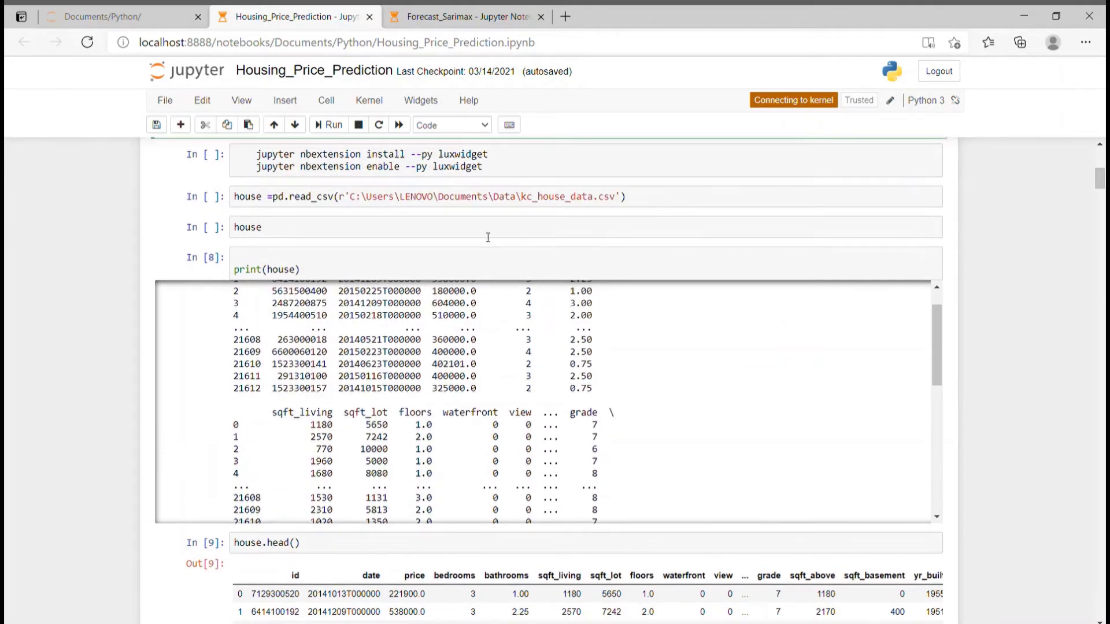
scroll(827, 369, up, 1)
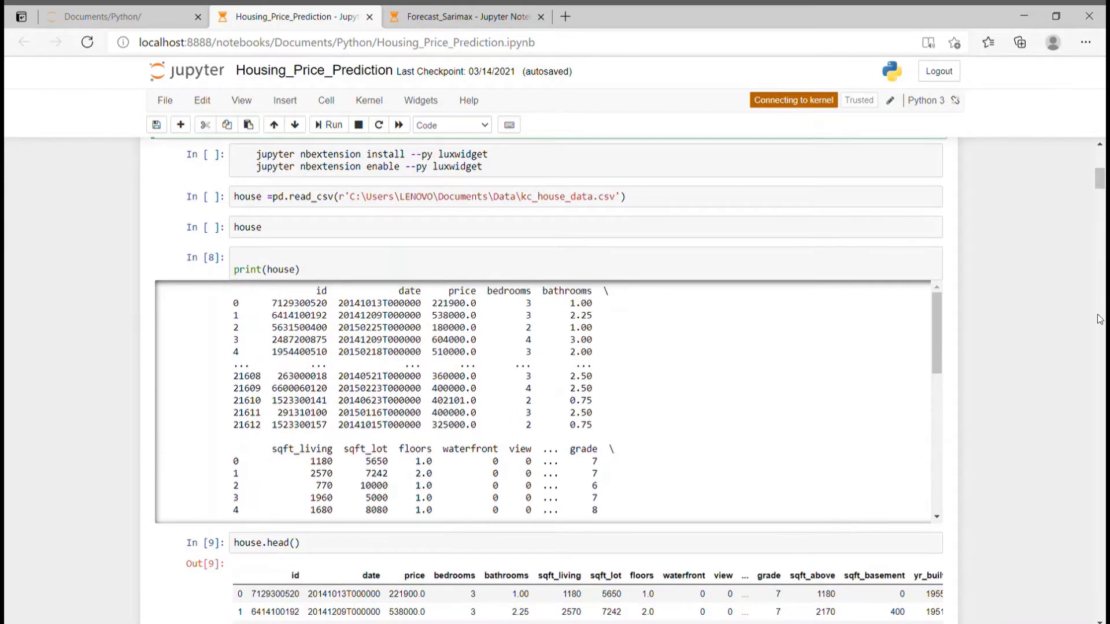
Review the notebook's head and tail previews, null check, data types and house.info() output
scroll(1102, 312, down, 7)
scroll(1058, 292, up, 2)
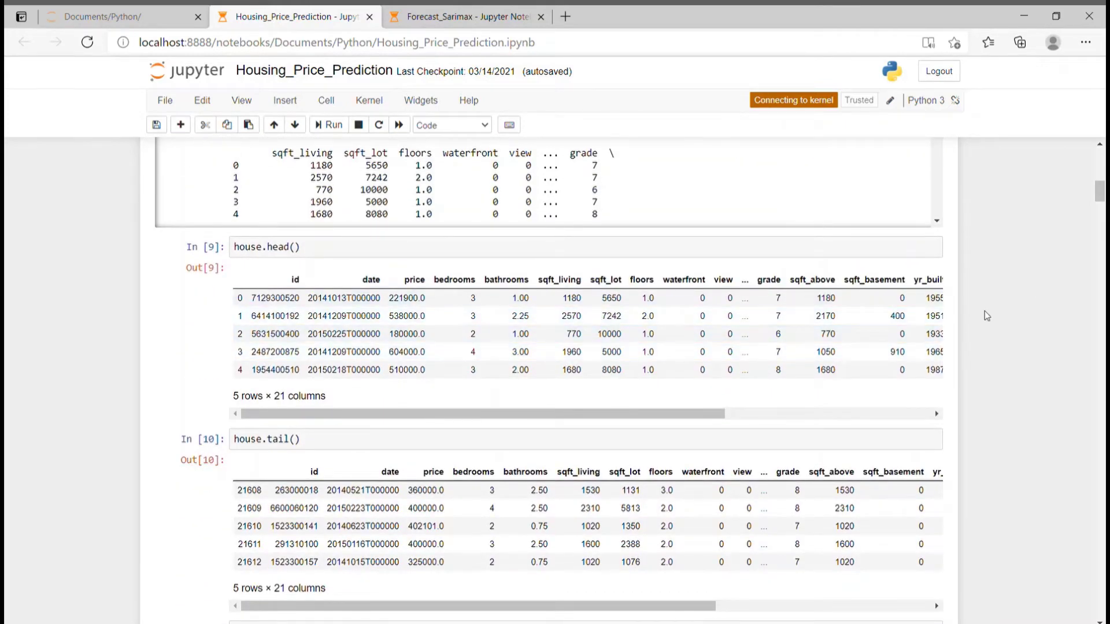
scroll(987, 311, down, 3)
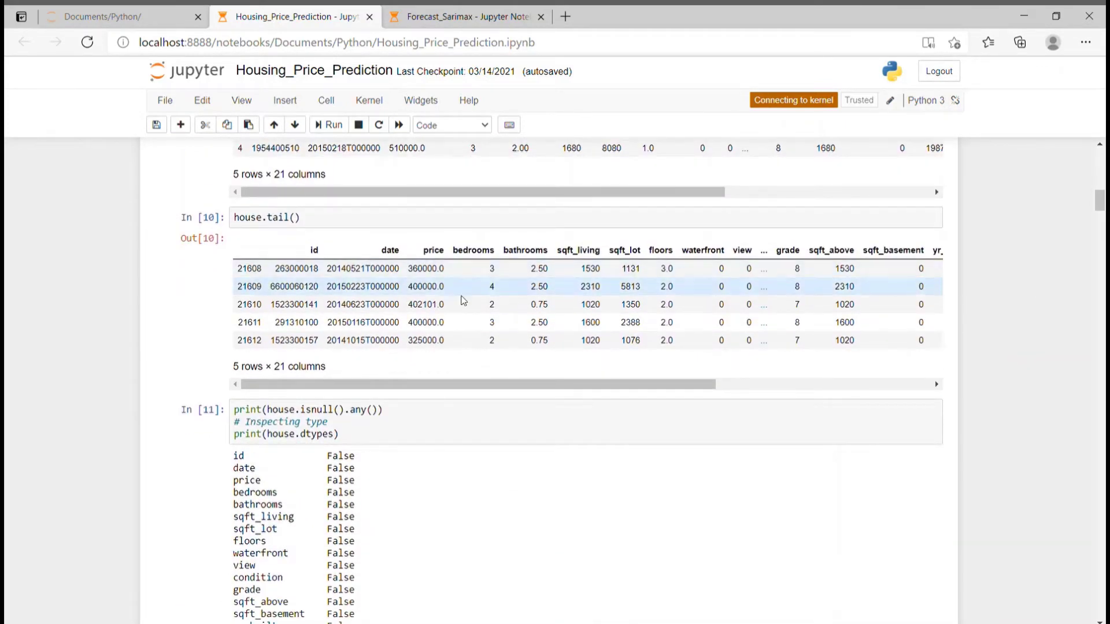
scroll(623, 485, down, 4)
scroll(590, 433, down, 3)
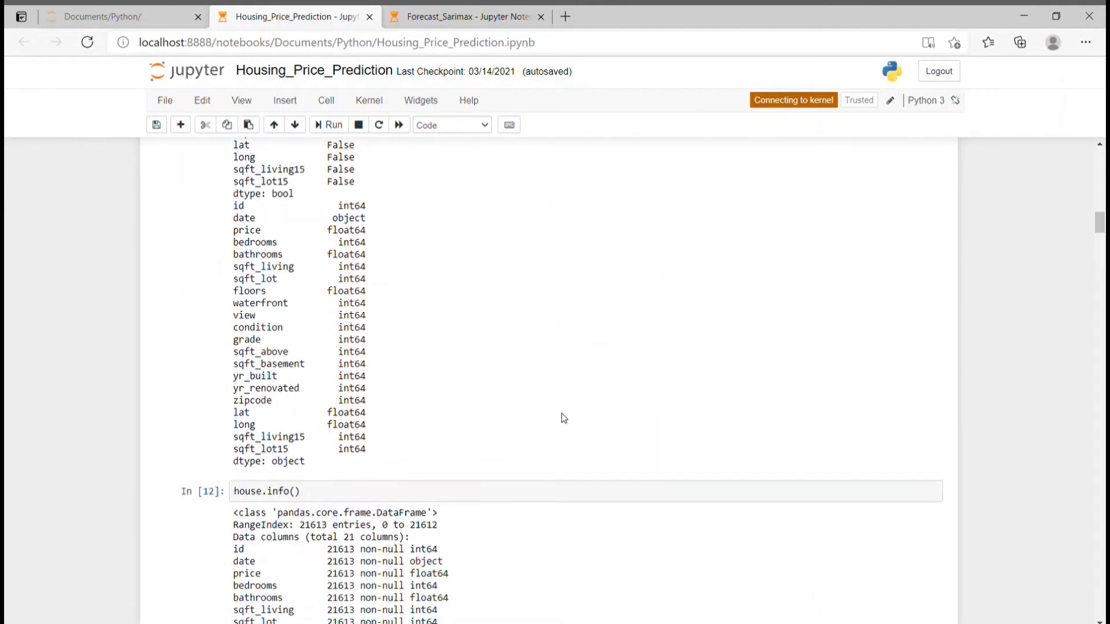
scroll(562, 416, up, 3)
scroll(404, 399, up, 3)
scroll(393, 416, down, 4)
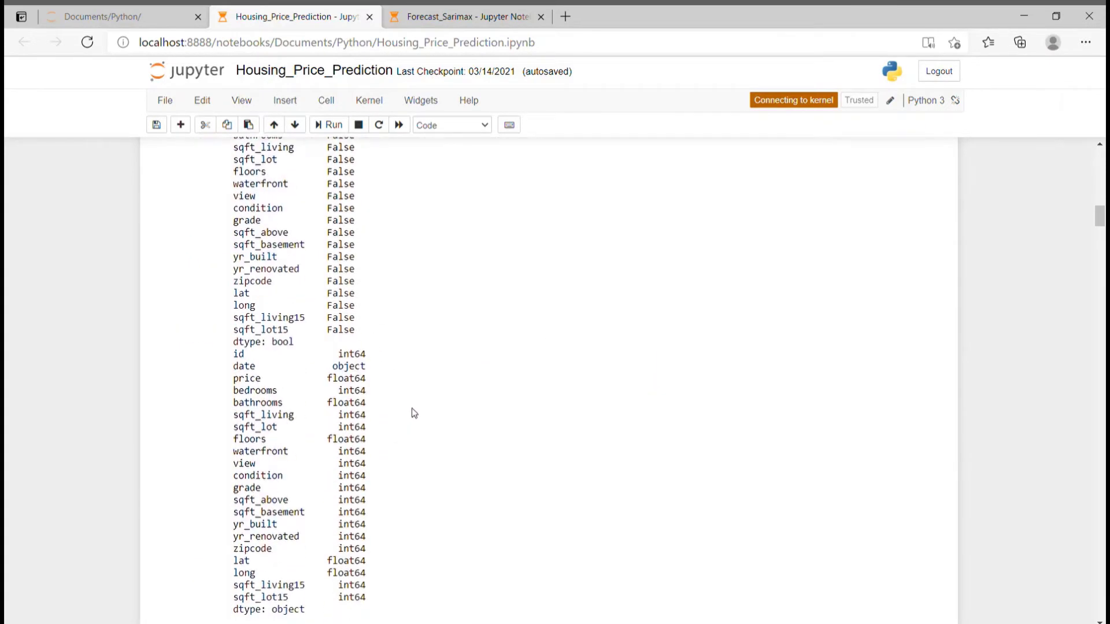
scroll(466, 490, down, 15)
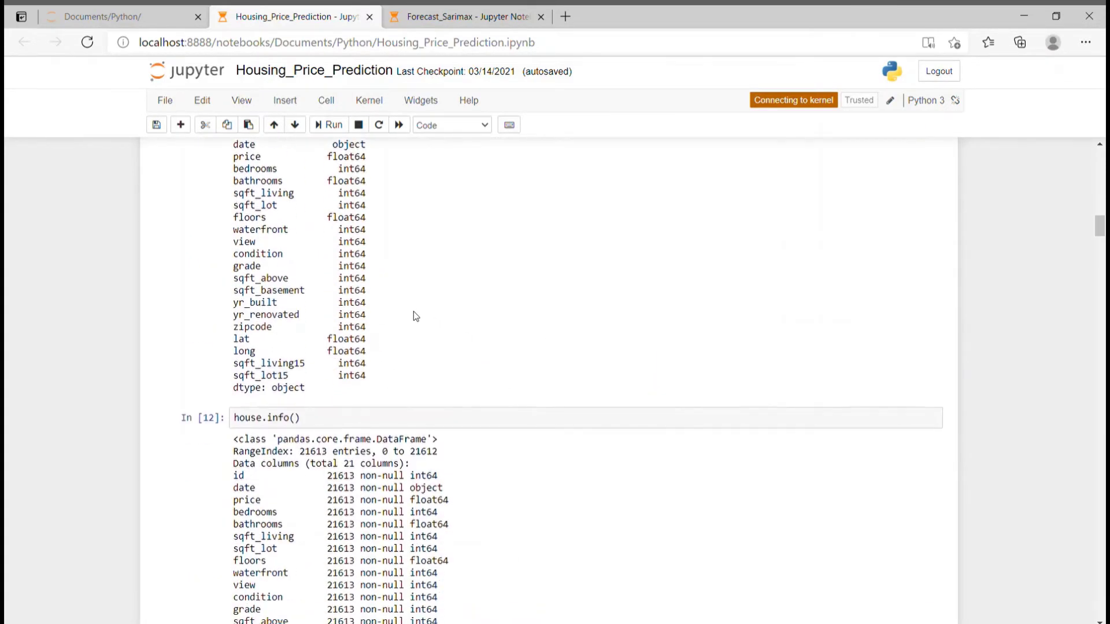
scroll(460, 410, down, 5)
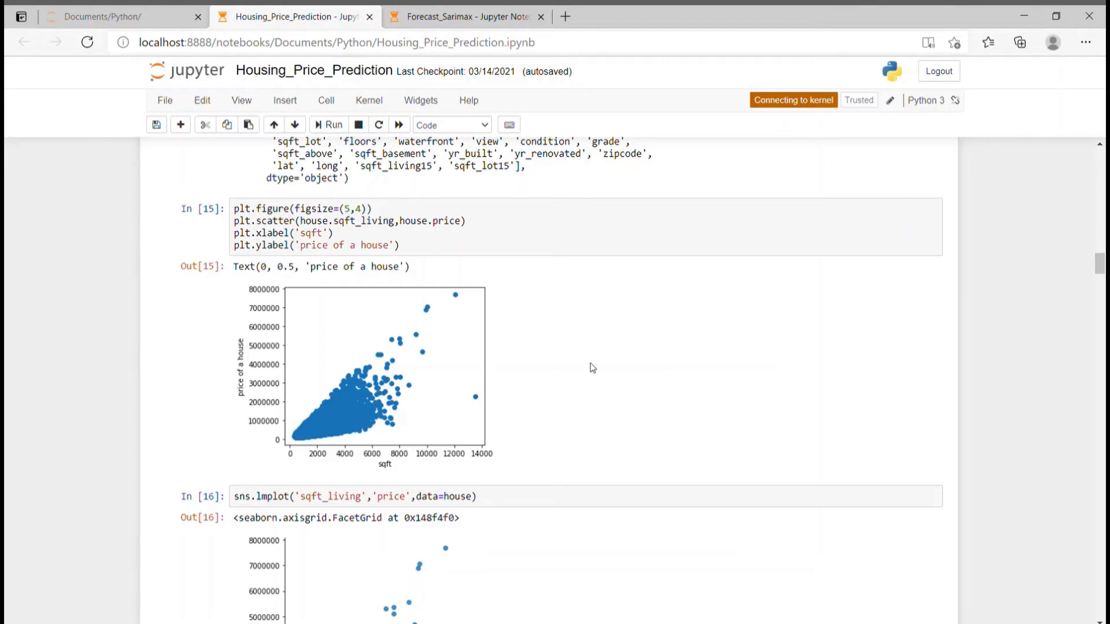
Examine the house.describe() statistics across their columns, along with the house.columns list
scroll(592, 368, up, 3)
scroll(593, 368, up, 1)
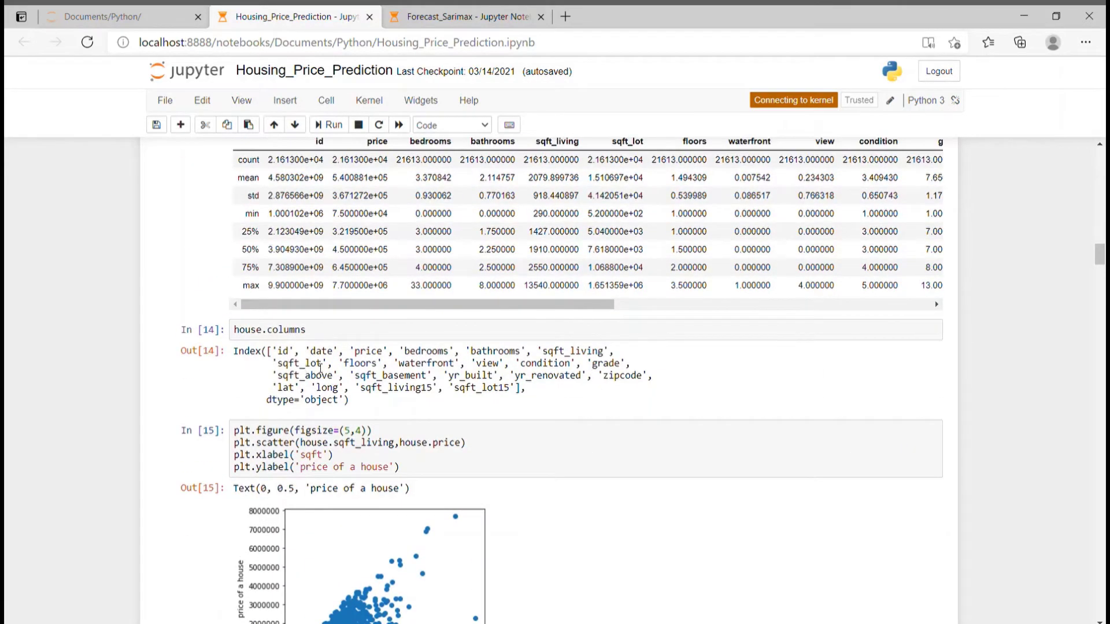
scroll(426, 403, up, 1)
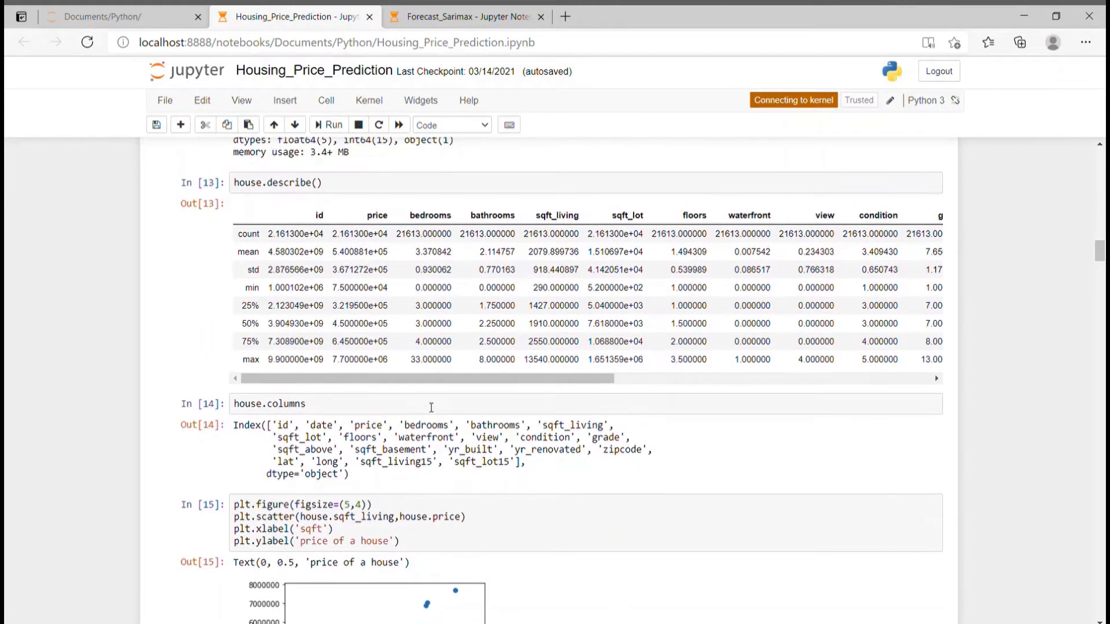
drag(435, 382, 652, 383)
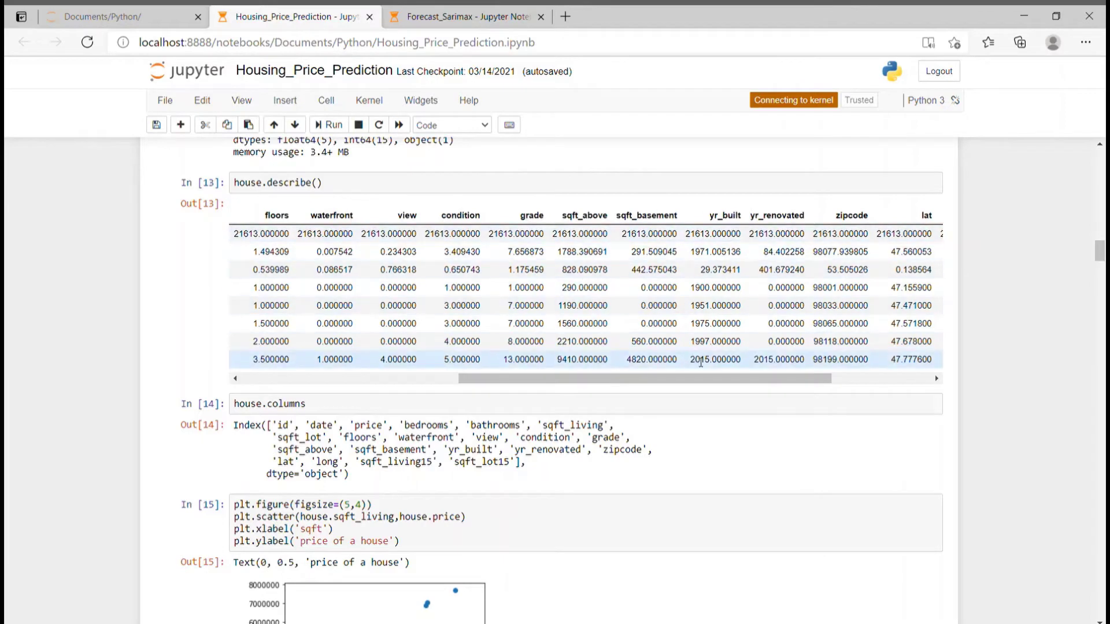
drag(723, 378, 502, 379)
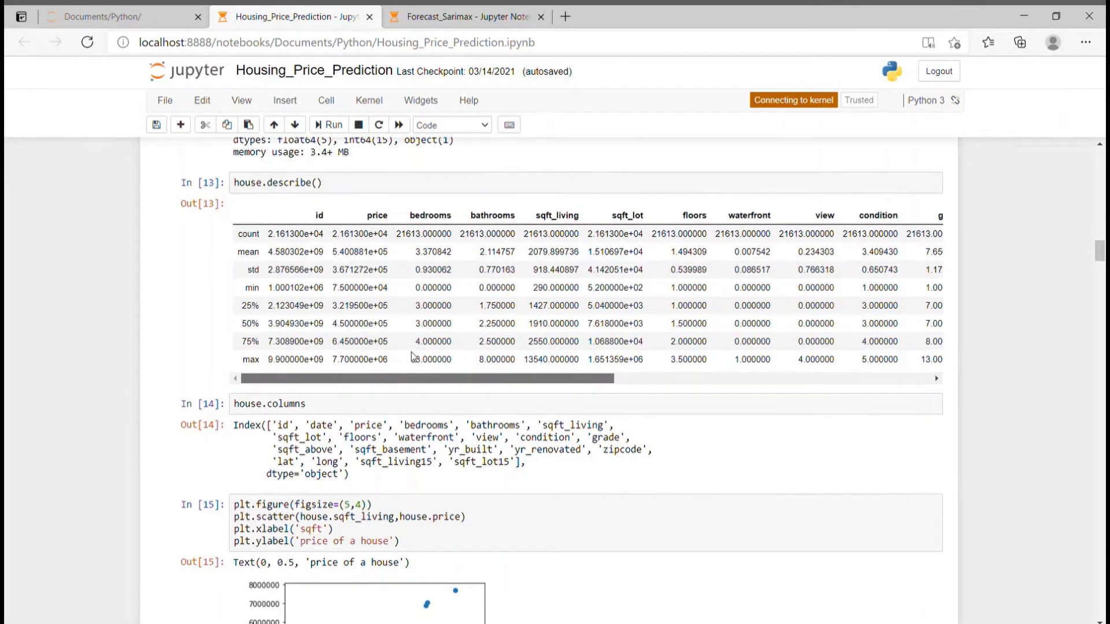
scroll(414, 356, right, 8)
Examine the sqft-price plots, Pearson correlation heatmap, price distribution and zipcode boxplot
scroll(563, 424, down, 5)
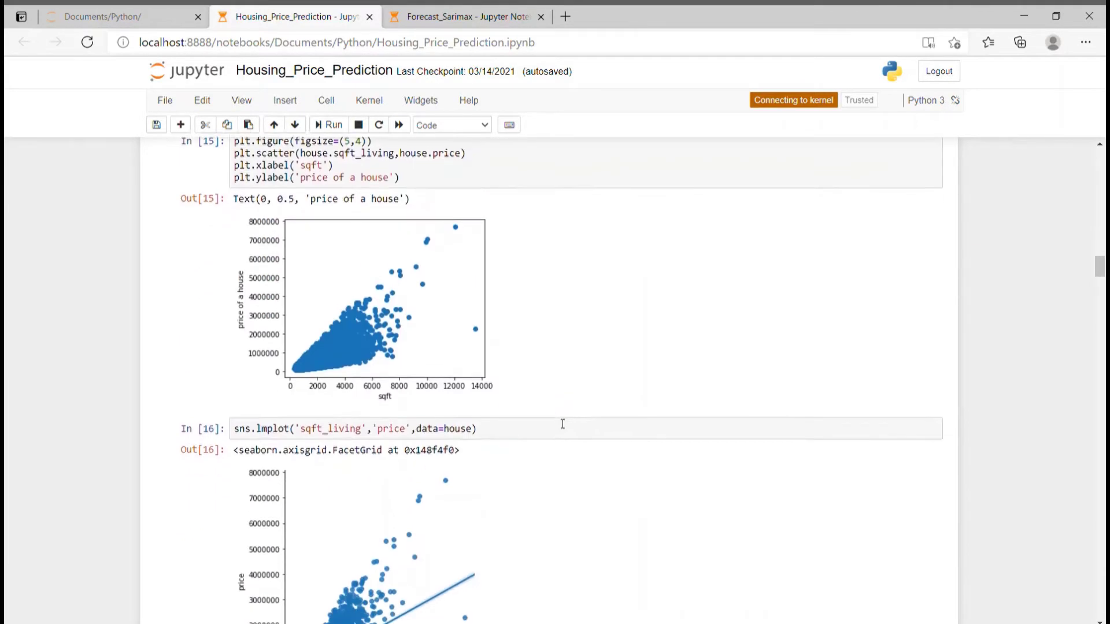
scroll(563, 424, down, 15)
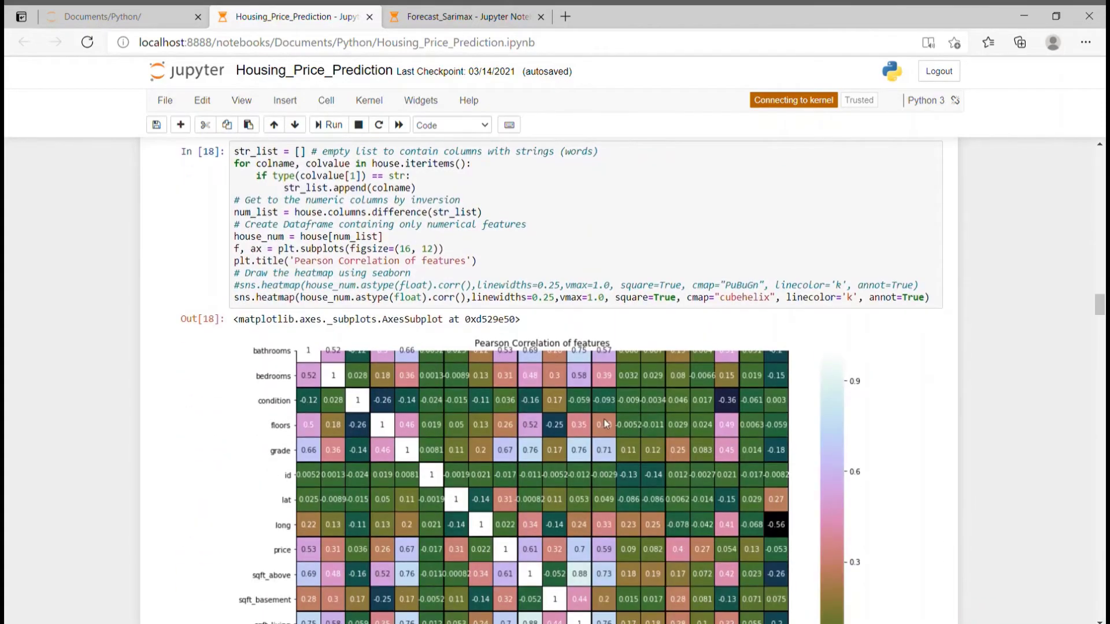
scroll(604, 423, down, 15)
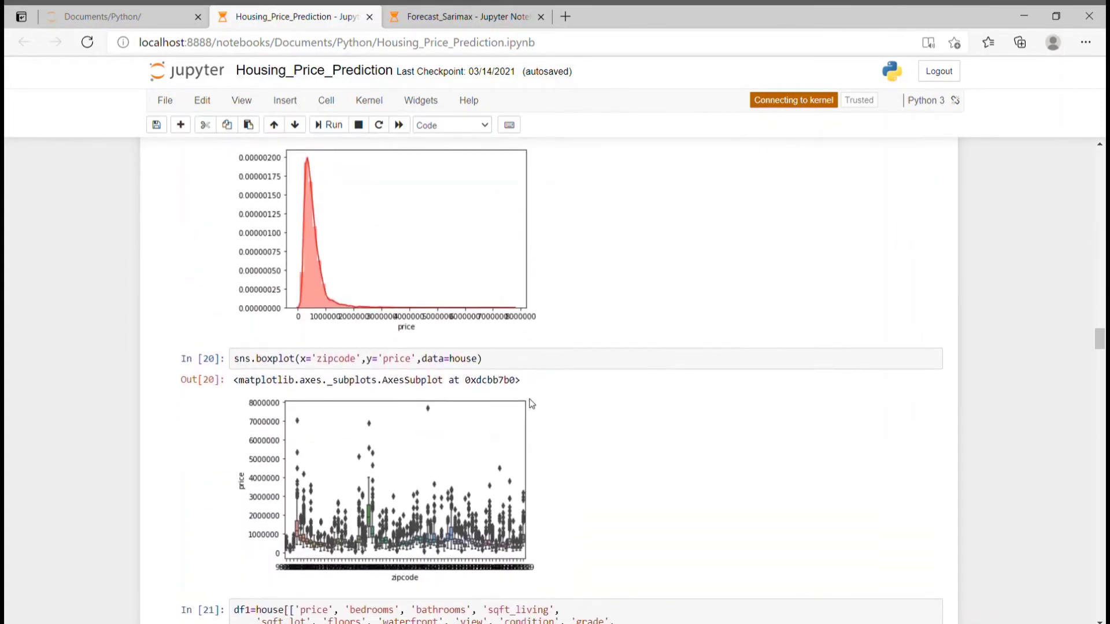
scroll(532, 403, up, 7)
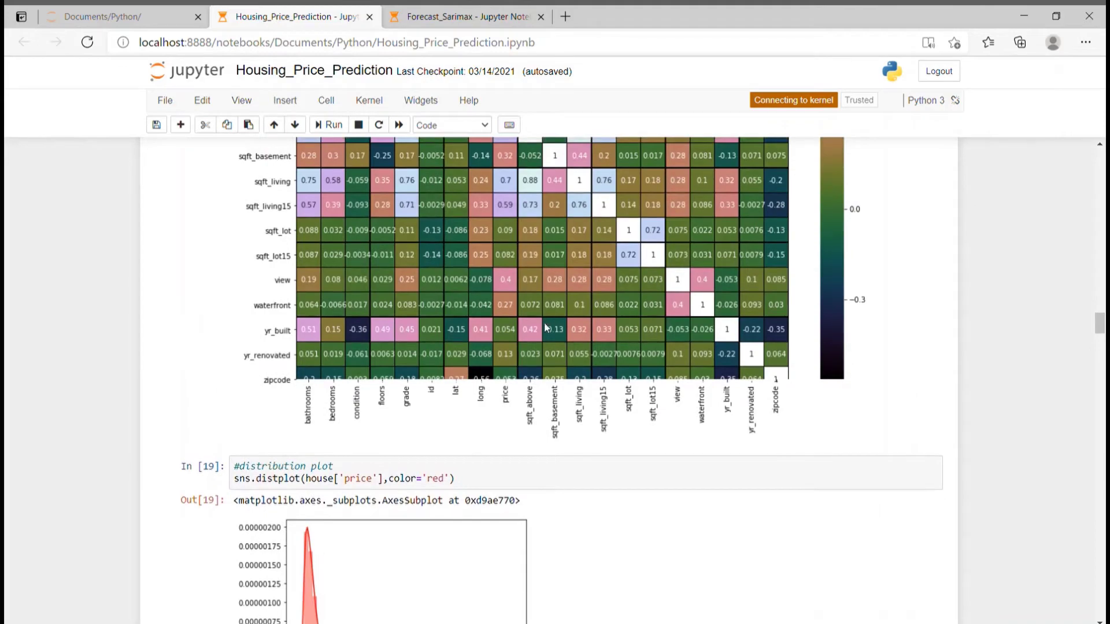
scroll(546, 327, down, 3)
scroll(550, 345, up, 5)
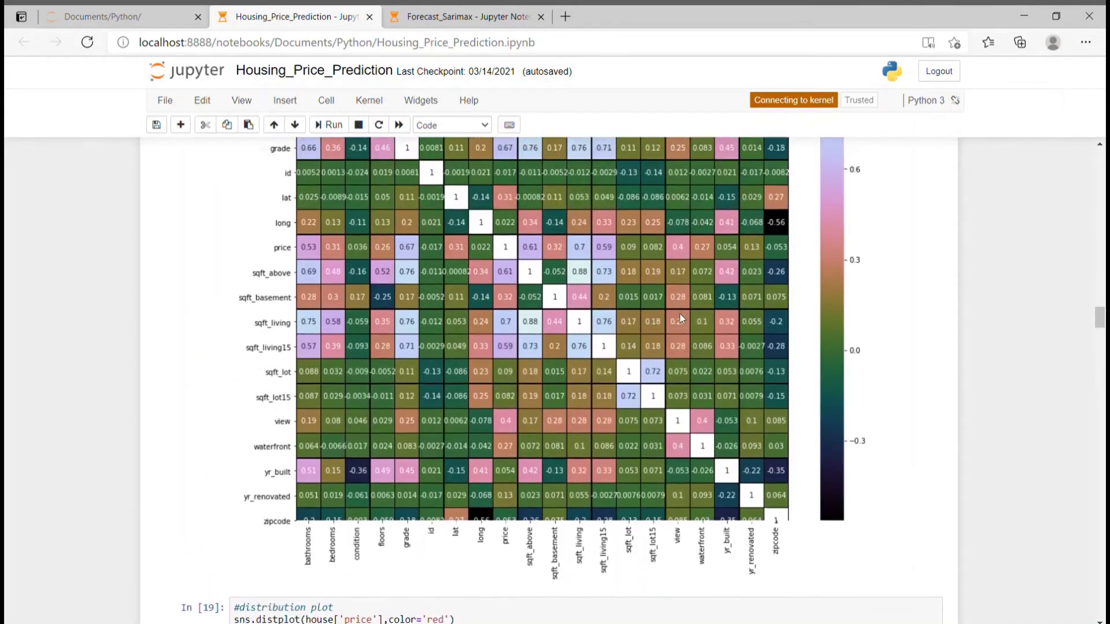
scroll(855, 269, up, 3)
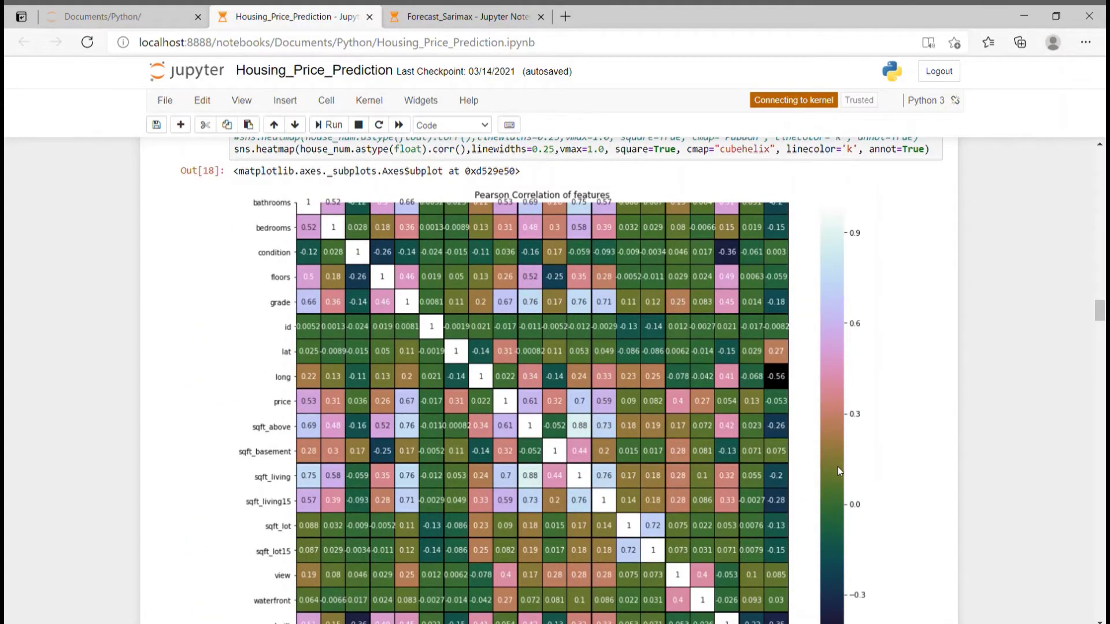
Compare the remaining rows of the Pearson correlation heatmap, then the red price distribution plot and the zipcode-price boxplot
scroll(731, 365, down, 3)
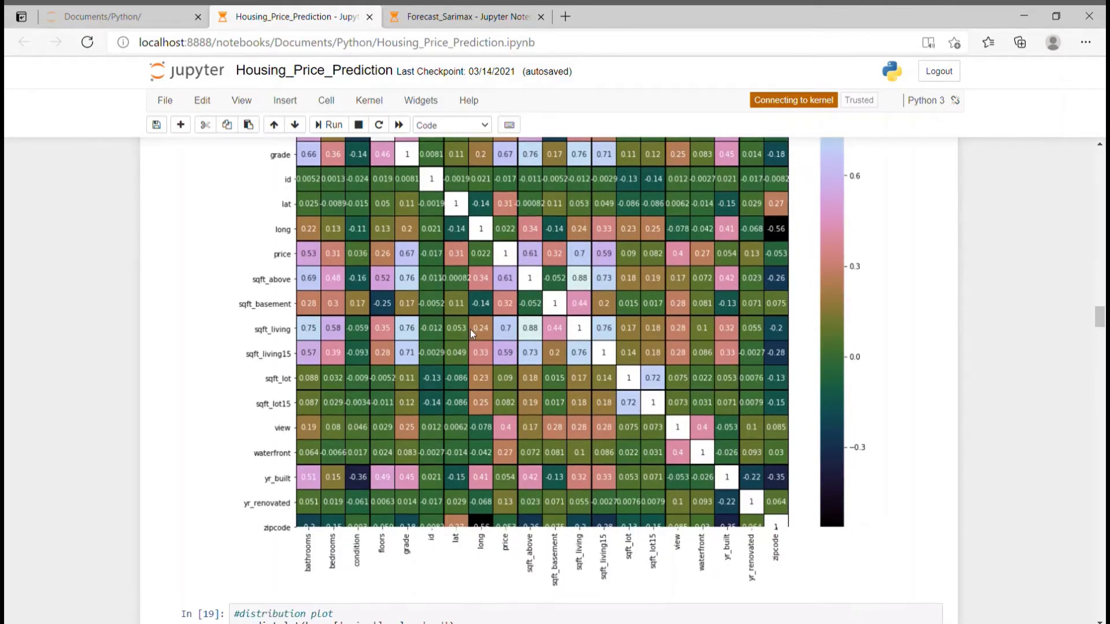
scroll(470, 327, down, 6)
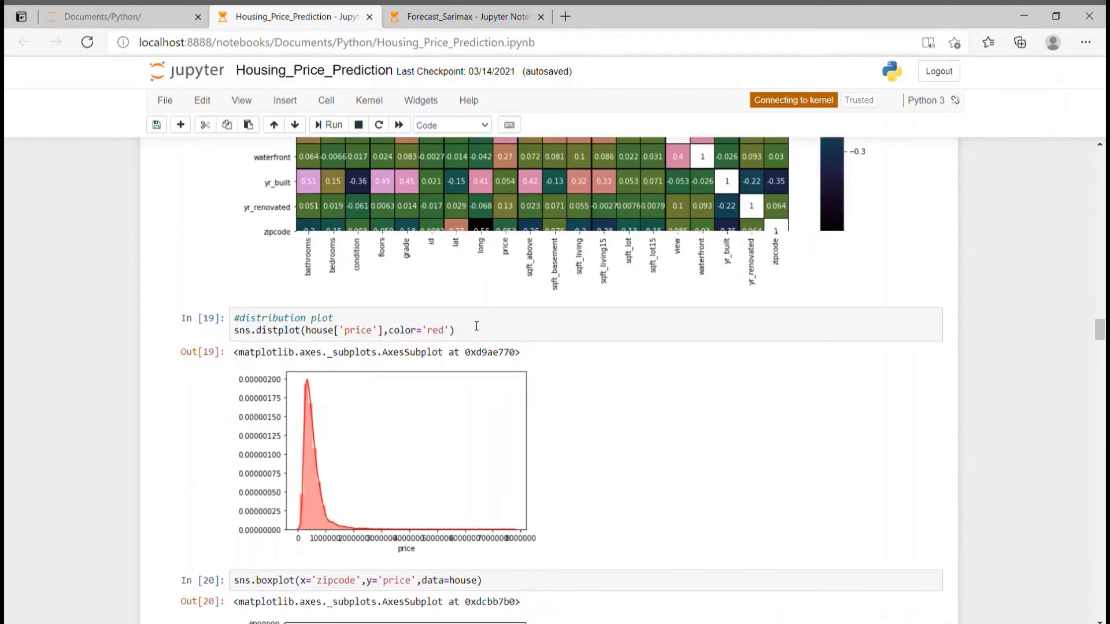
scroll(481, 316, down, 3)
scroll(489, 315, up, 9)
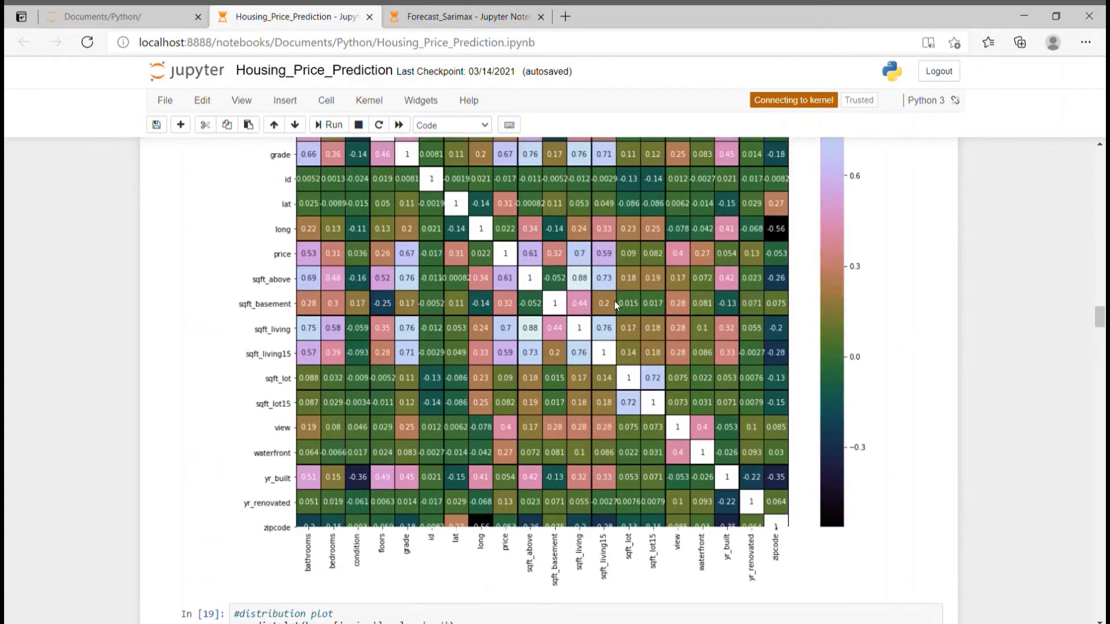
scroll(518, 325, down, 7)
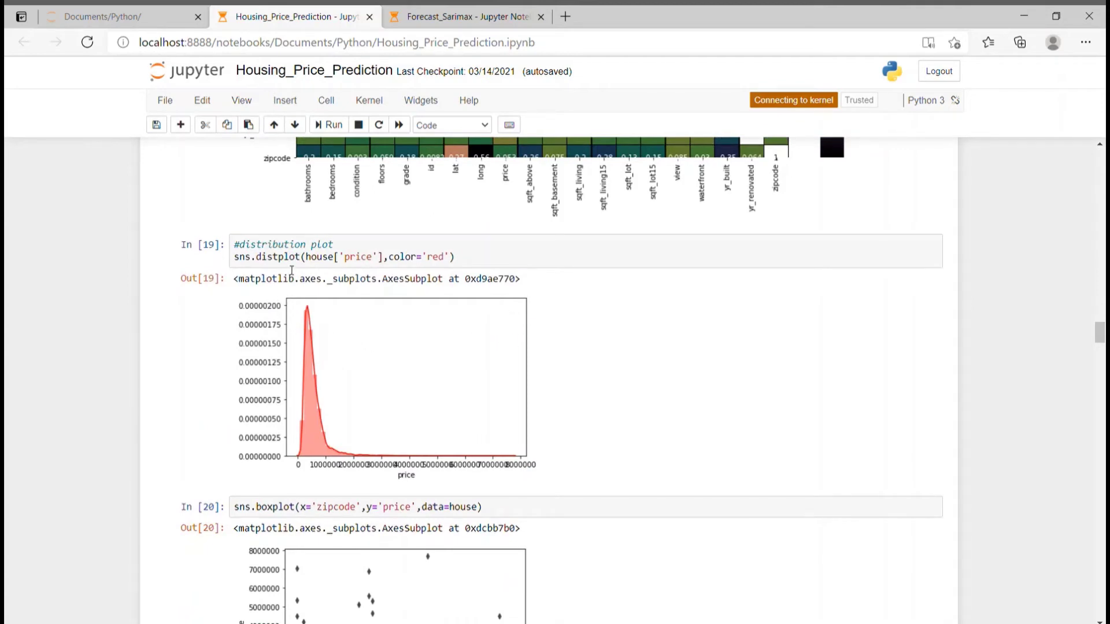
scroll(391, 446, down, 1)
scroll(392, 446, down, 2)
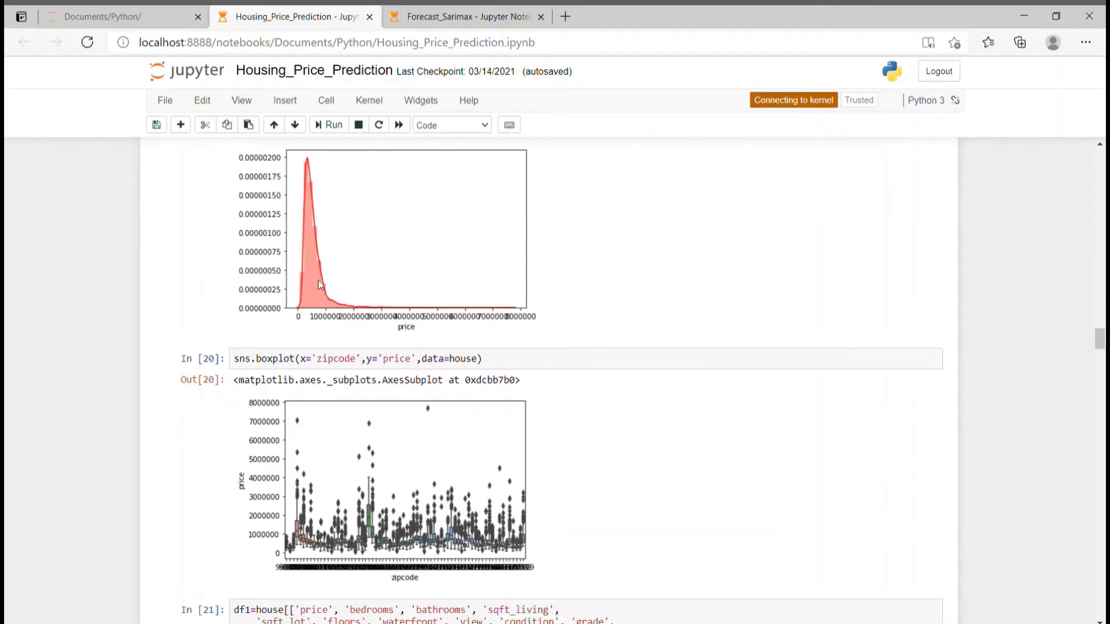
Examine the grid of df1 feature histograms, from bathrooms and bedrooms through yr_renovated and zipcode
scroll(391, 390, down, 6)
scroll(407, 384, down, 7)
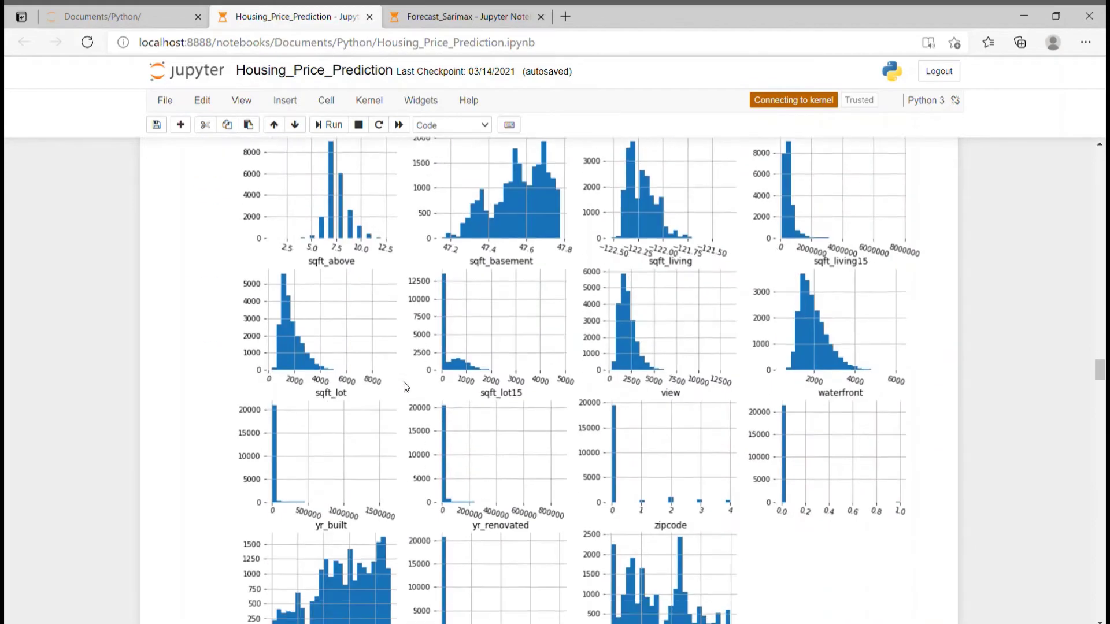
scroll(428, 388, down, 4)
scroll(515, 376, up, 5)
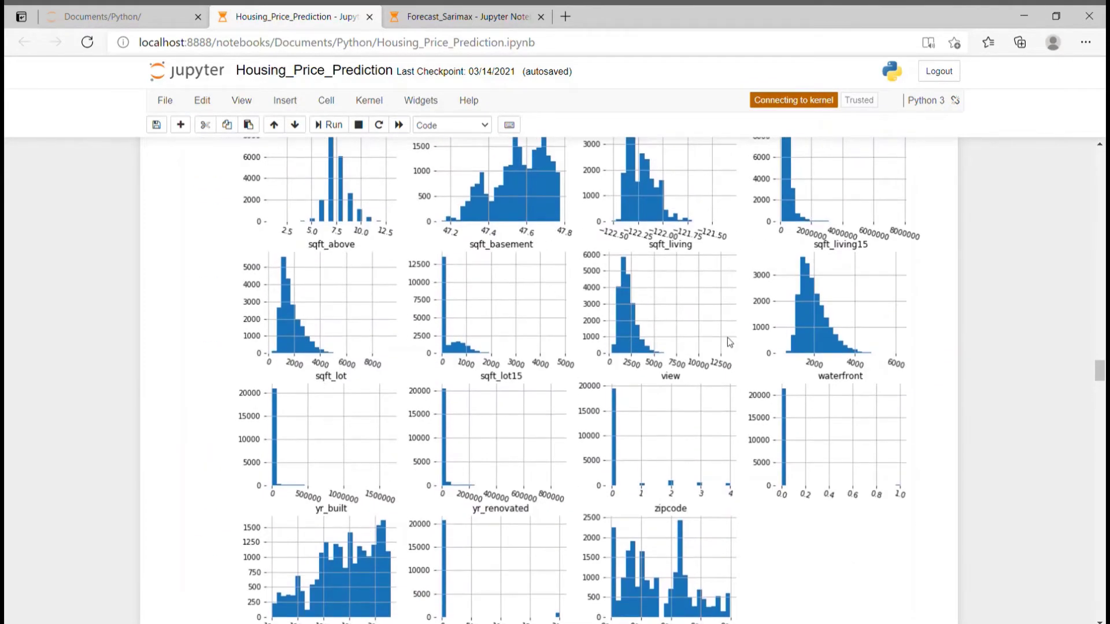
scroll(452, 354, up, 2)
scroll(647, 334, up, 3)
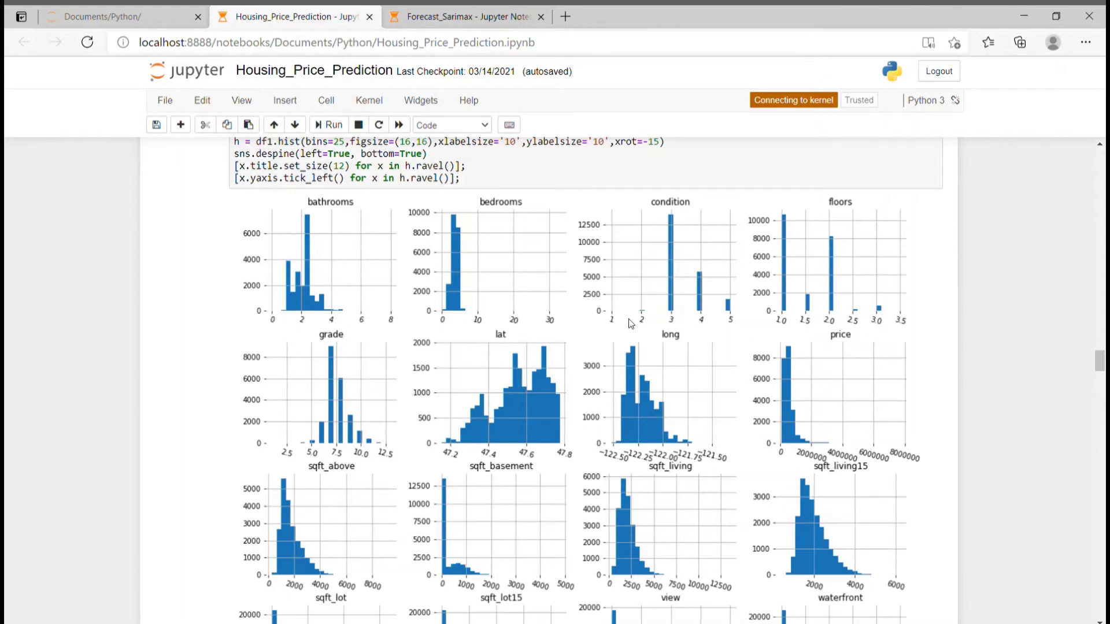
scroll(630, 324, down, 6)
scroll(630, 325, down, 4)
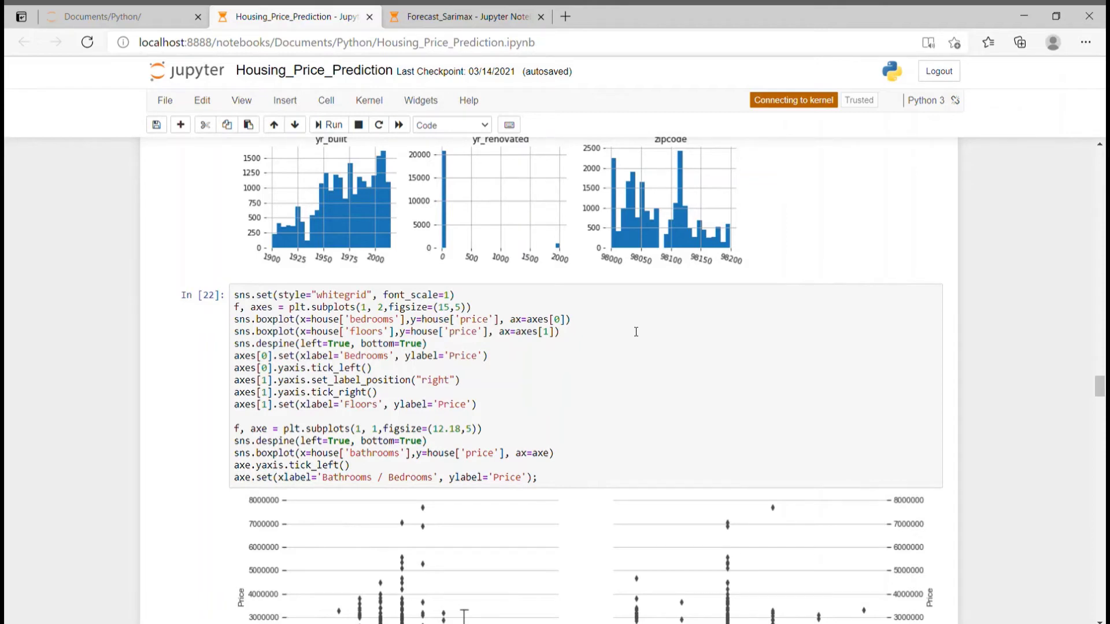
Review the bedrooms and floors price boxplots, the 3D scatter plots, and the waterfront and view price boxplots
scroll(635, 332, down, 3)
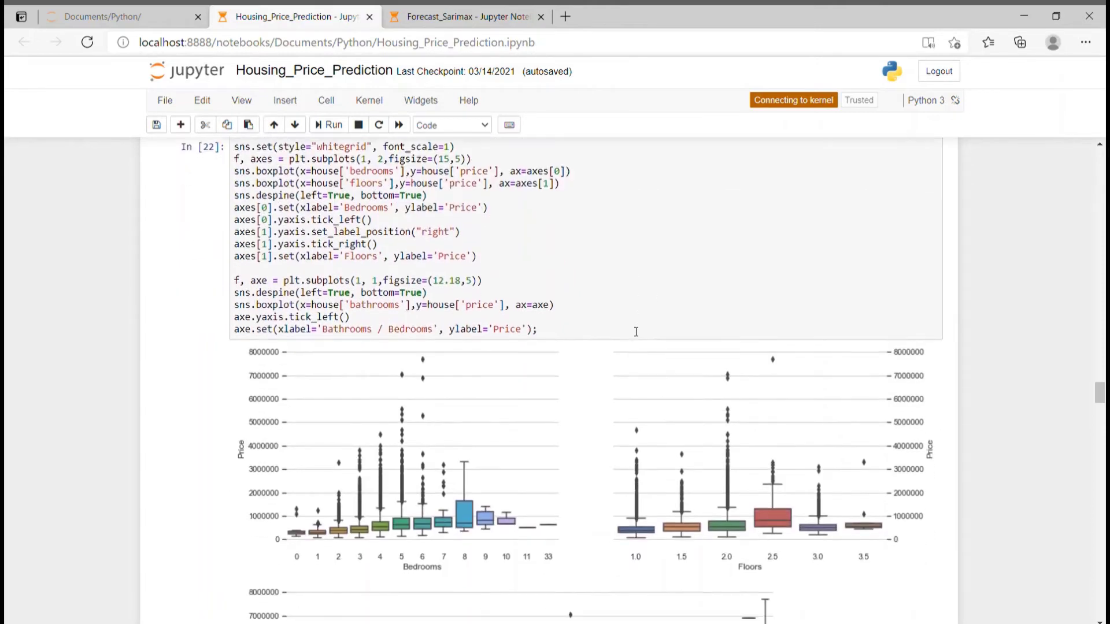
scroll(636, 332, down, 14)
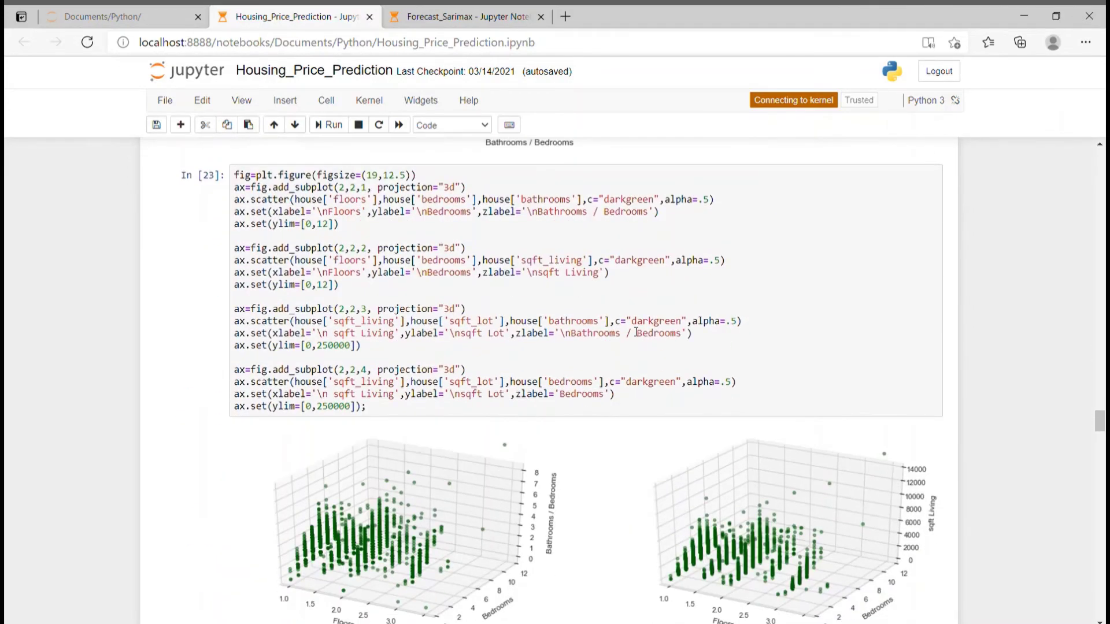
scroll(636, 332, down, 5)
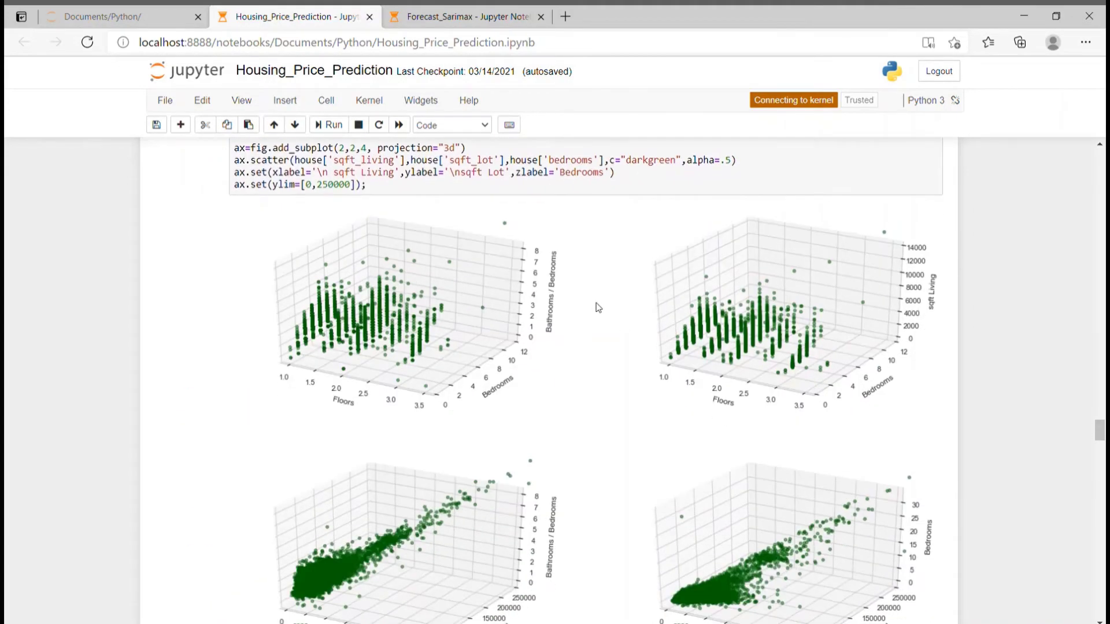
scroll(598, 307, down, 6)
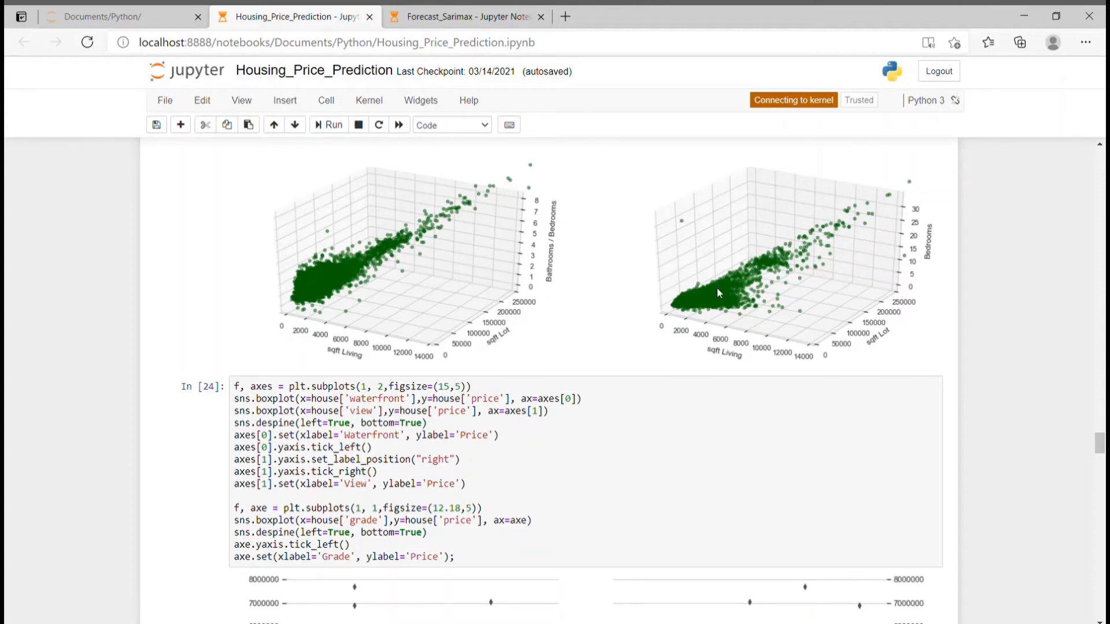
scroll(522, 413, down, 3)
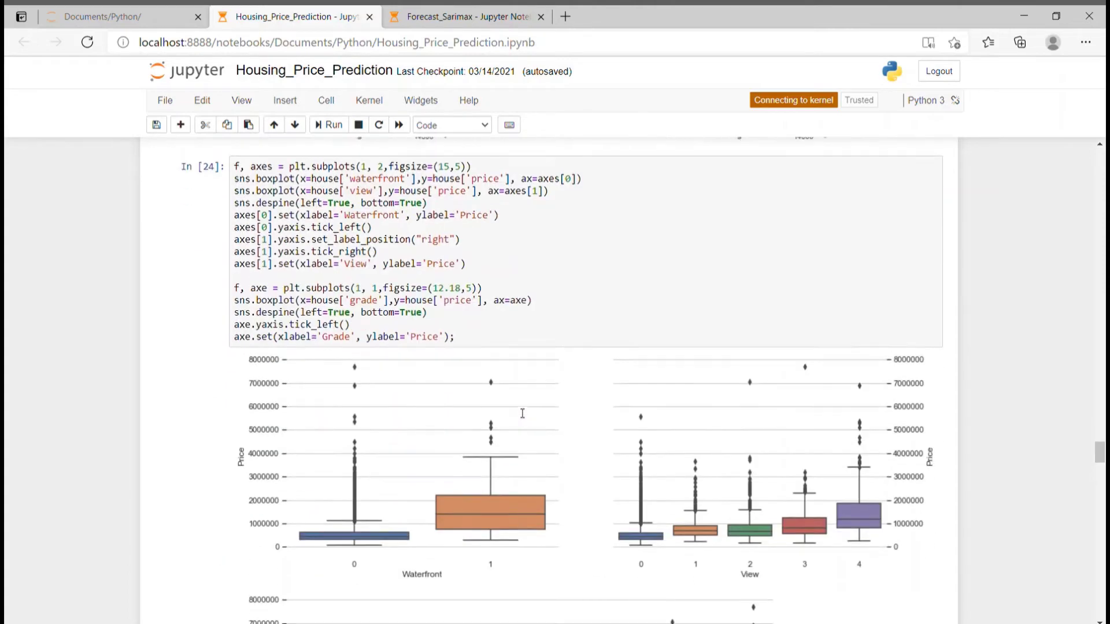
Review the triangular heatmap, the feature-versus-price correlation table, and the X and y array cells through the train-test split
scroll(522, 413, down, 15)
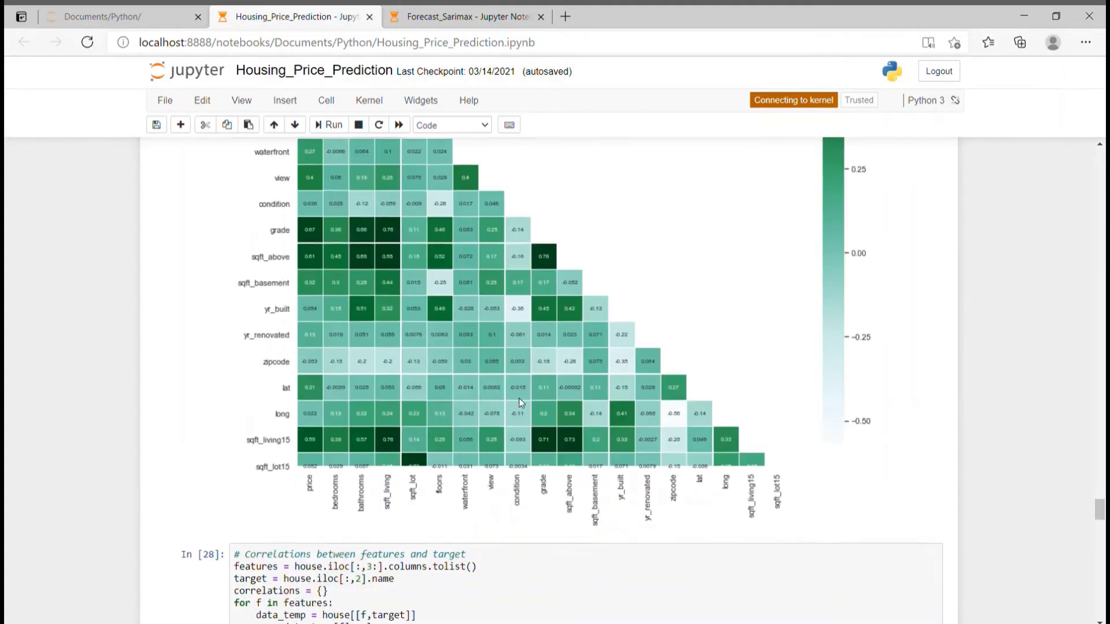
scroll(518, 400, down, 10)
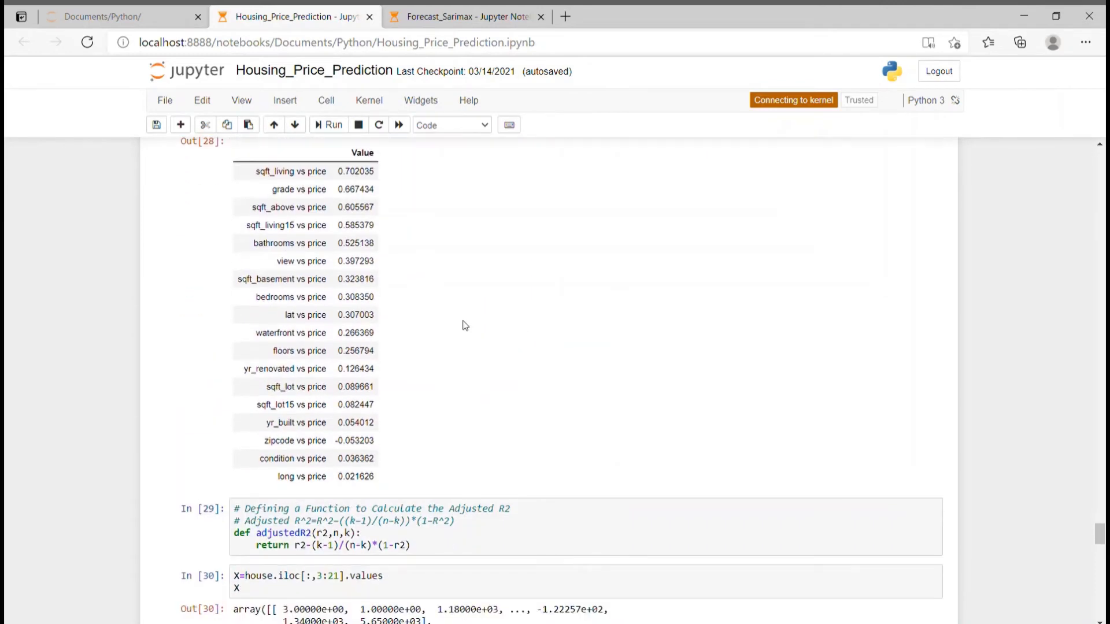
scroll(463, 322, down, 10)
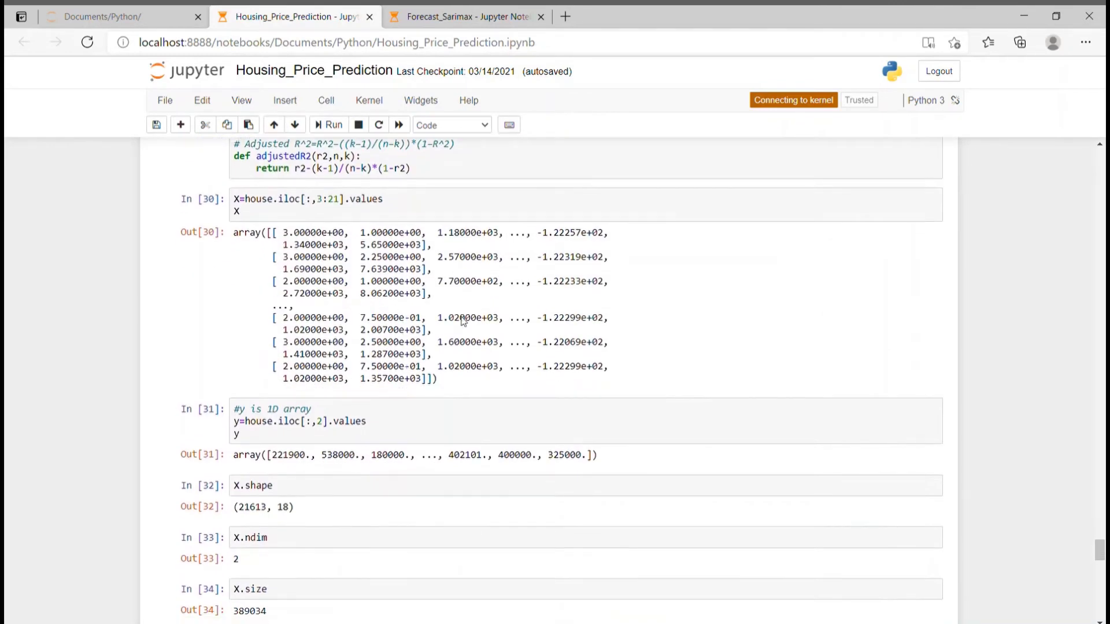
scroll(466, 321, up, 2)
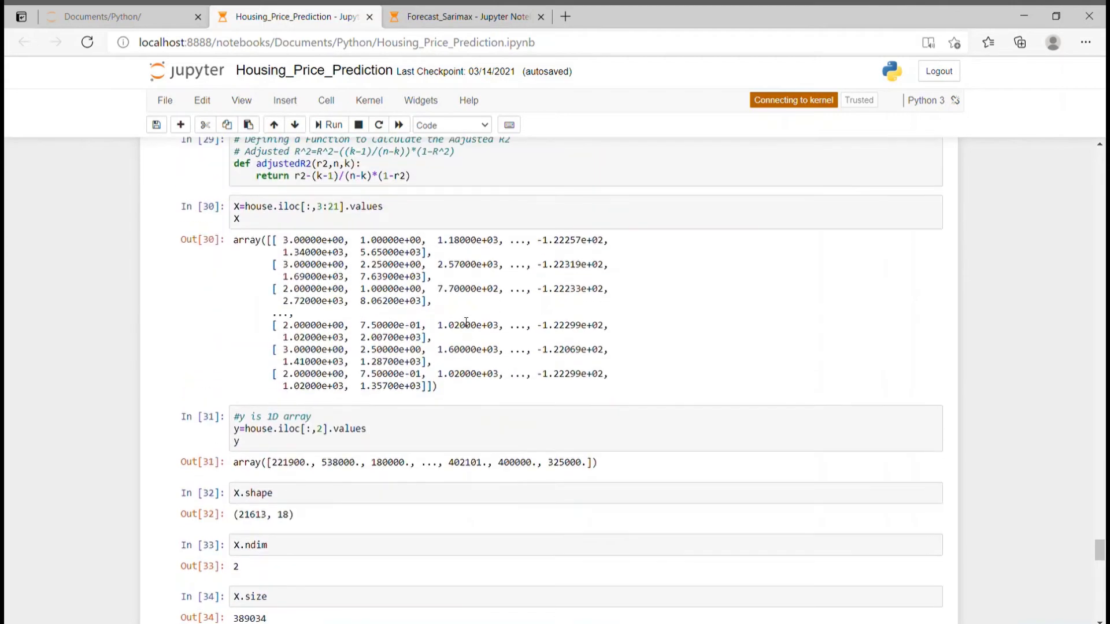
scroll(466, 321, down, 7)
scroll(466, 322, down, 1)
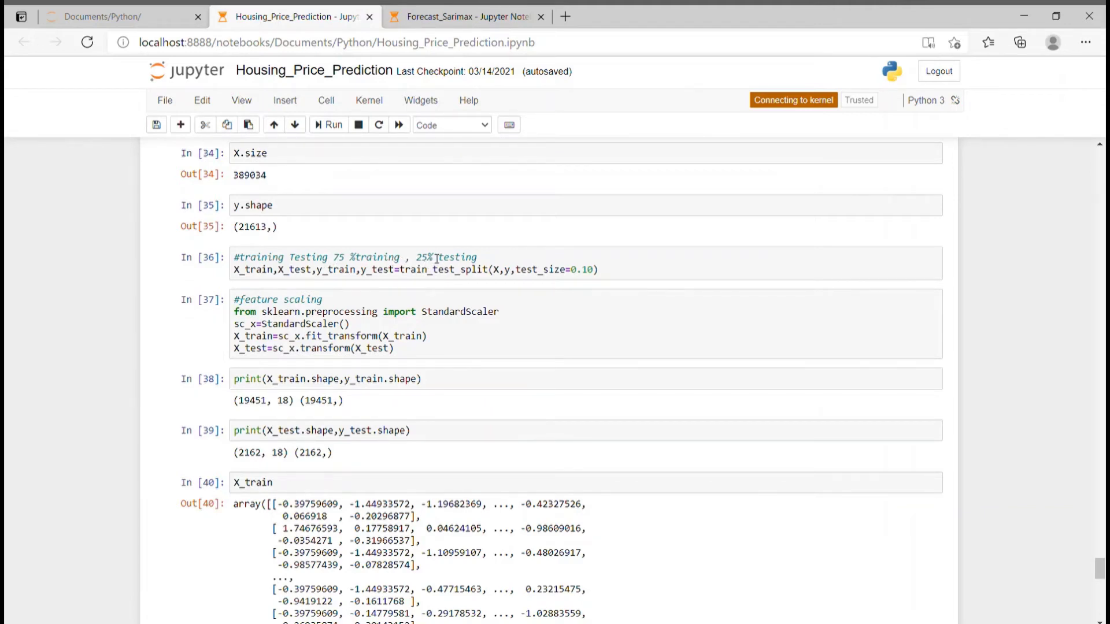
Review the scaled X_train array, the LinearRegression model fitting on the training data and the prediction on X_test
scroll(436, 258, down, 4)
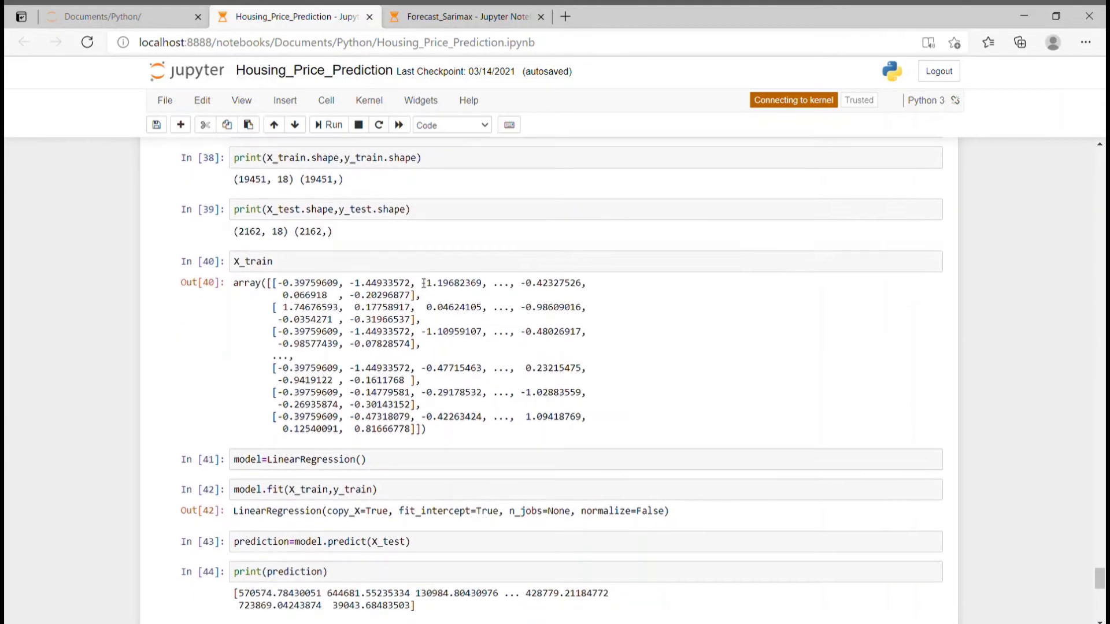
scroll(424, 283, up, 3)
scroll(424, 284, down, 3)
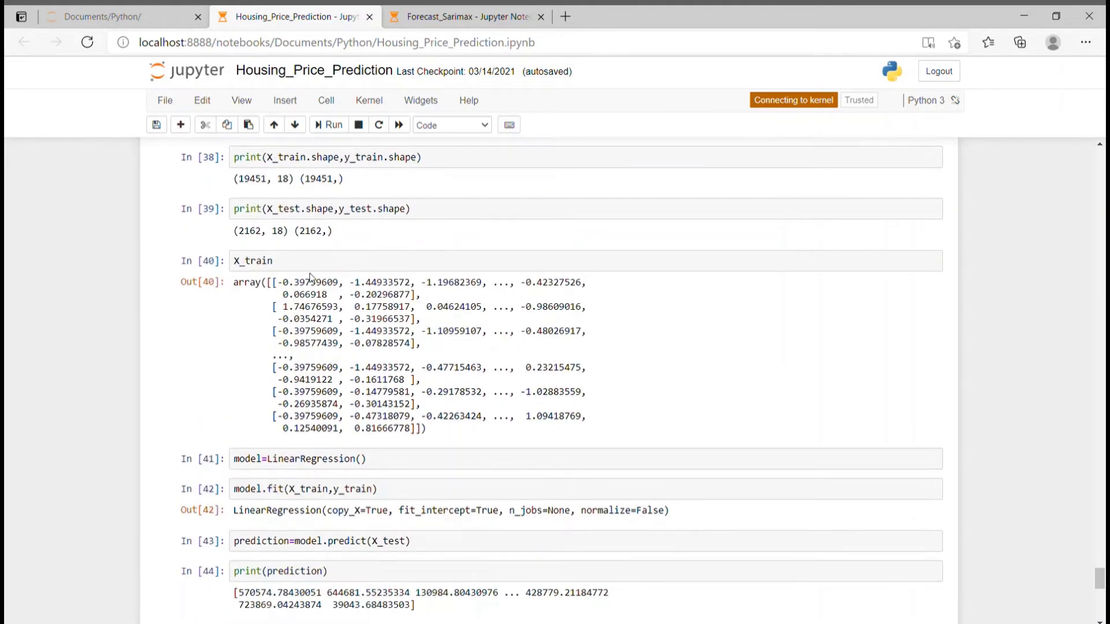
scroll(333, 272, down, 1)
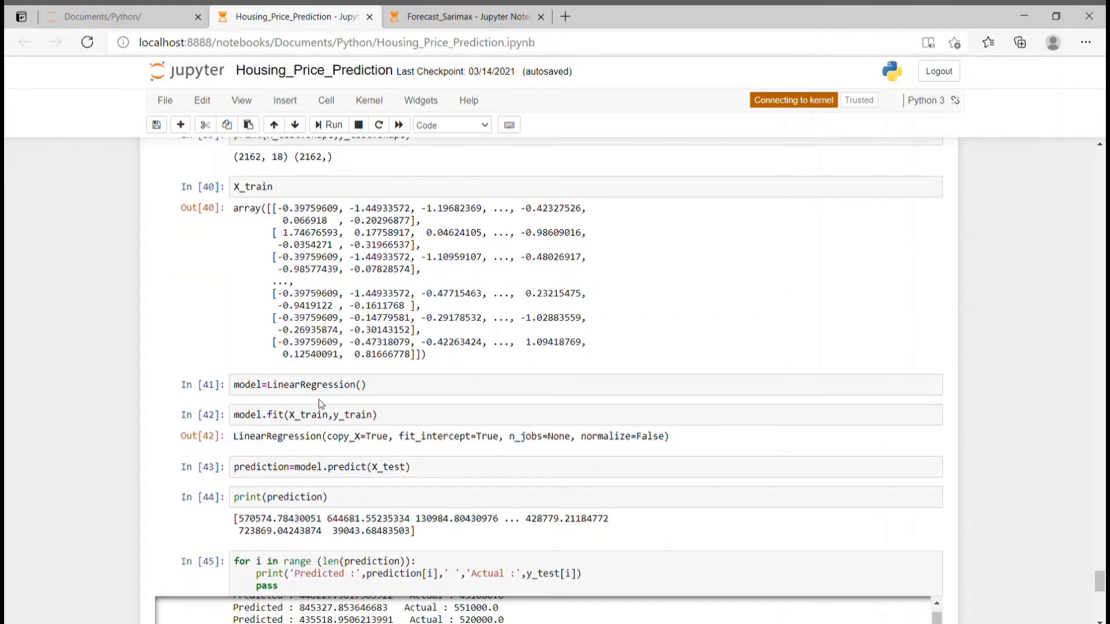
scroll(390, 428, down, 3)
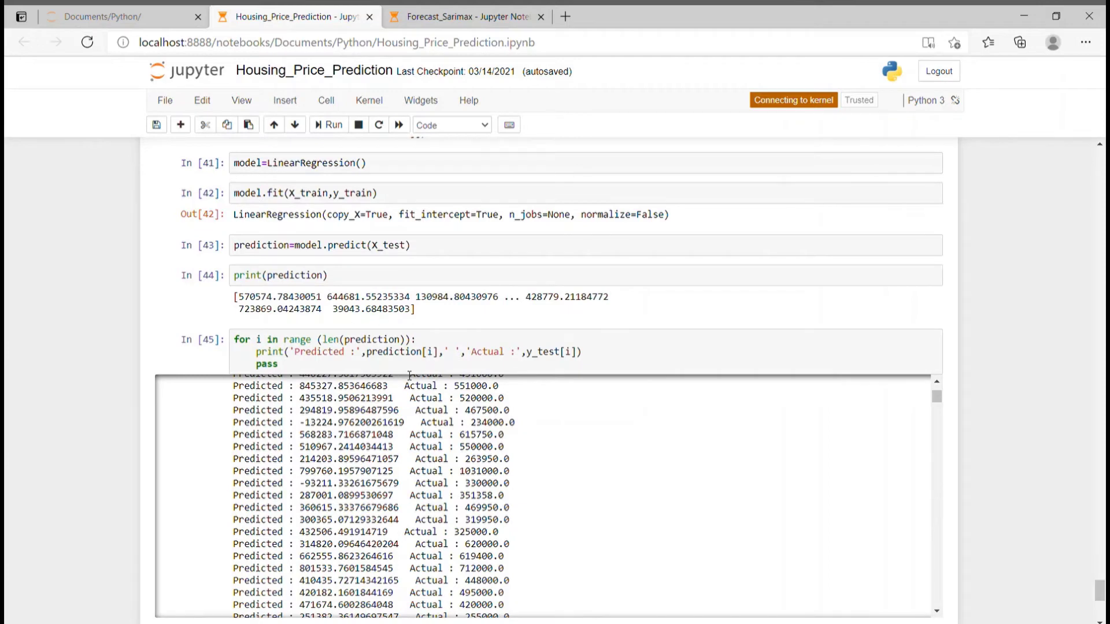
Compare the predicted and actual house prices, and highlight the model.score accuracy digits above the X_test output
scroll(409, 375, down, 2)
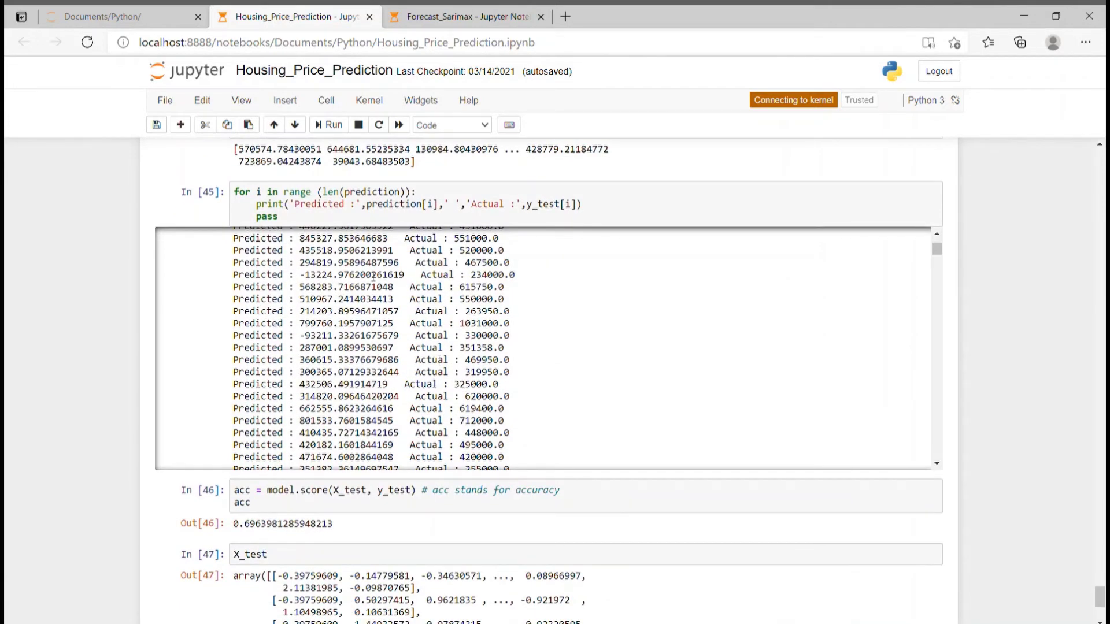
drag(295, 301, 376, 312)
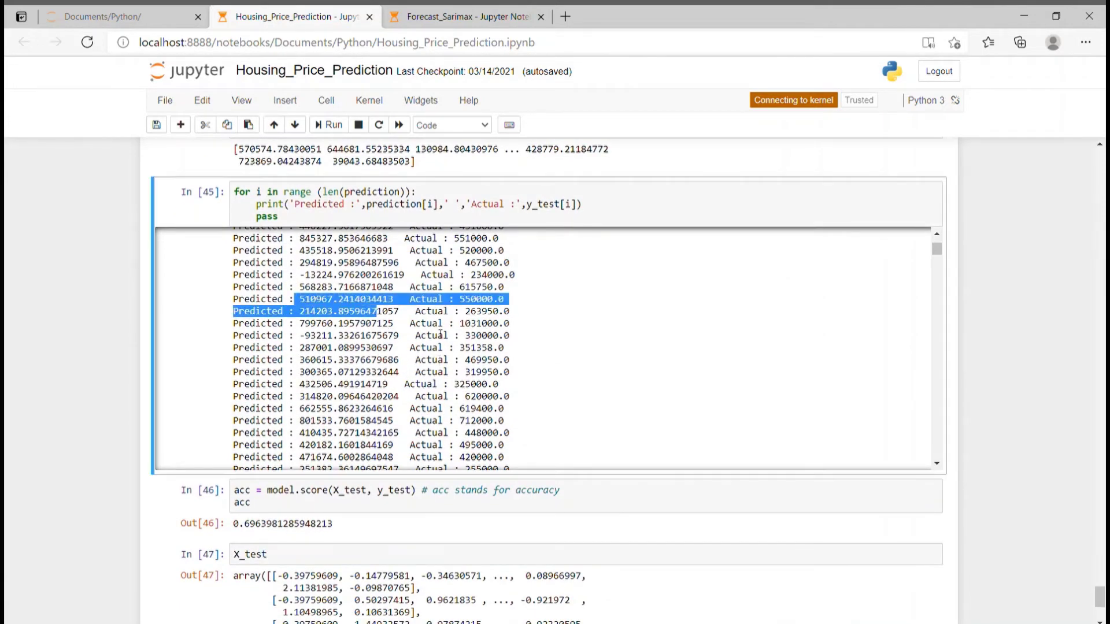
click(360, 377)
scroll(455, 384, down, 3)
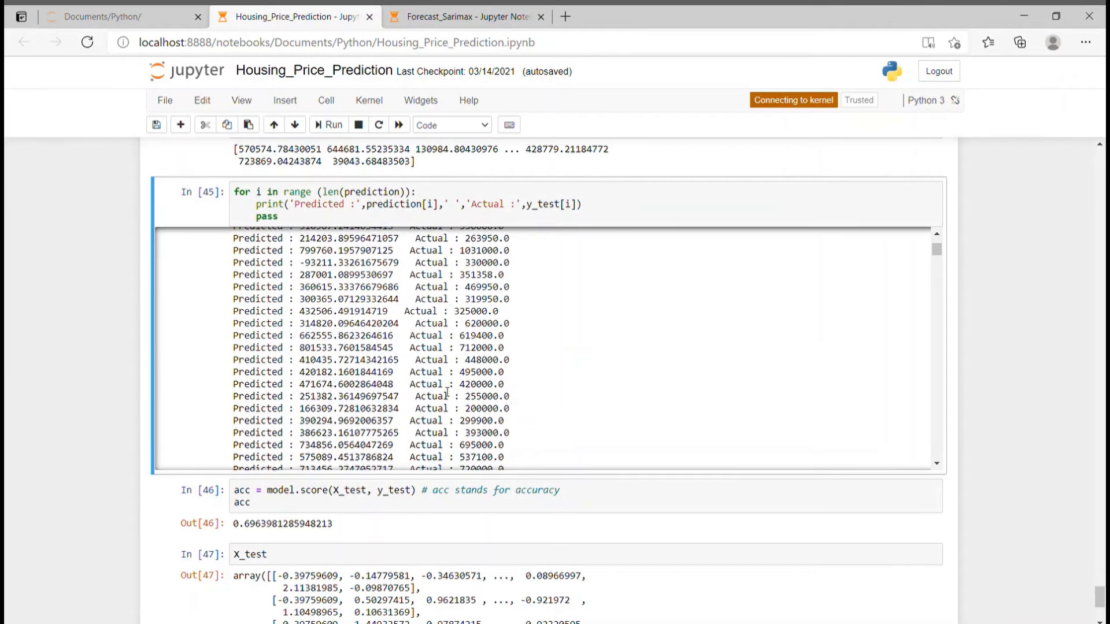
scroll(501, 379, down, 2)
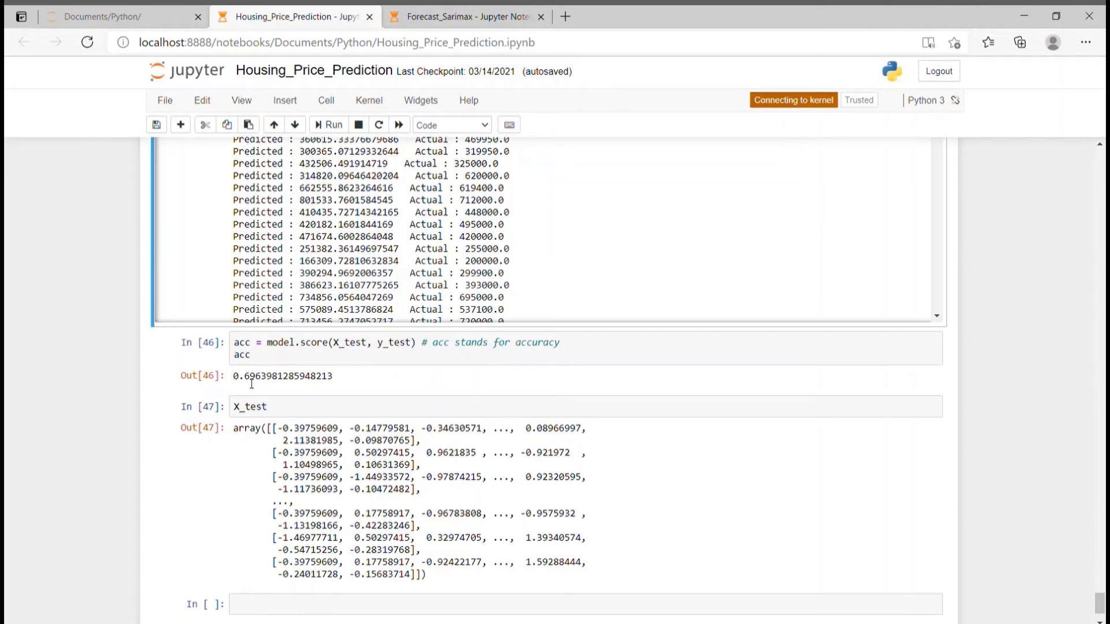
drag(245, 381, 336, 380)
scroll(402, 402, down, 2)
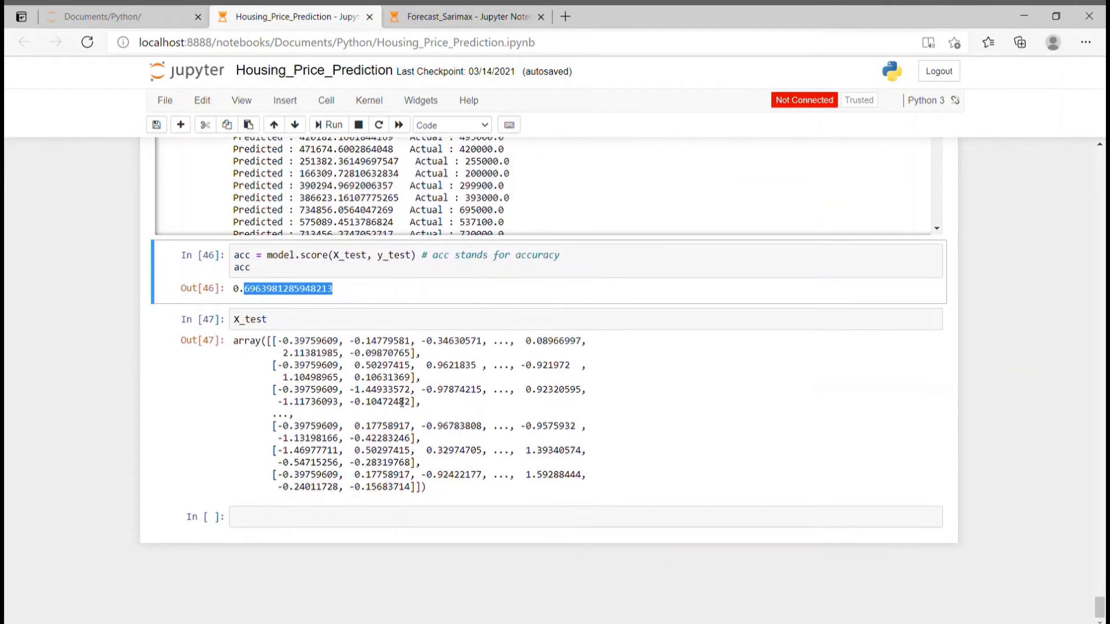
Look back over the notebook from the predictions up to the 3D scatter plots, and return to the LinearRegression cells
scroll(381, 310, up, 5)
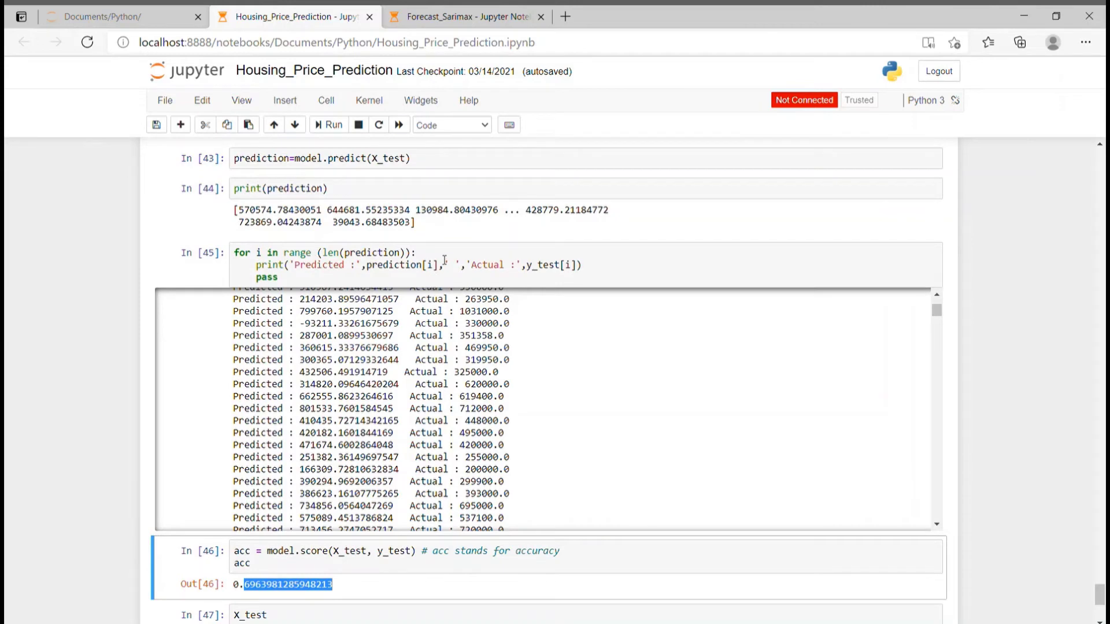
scroll(445, 260, up, 4)
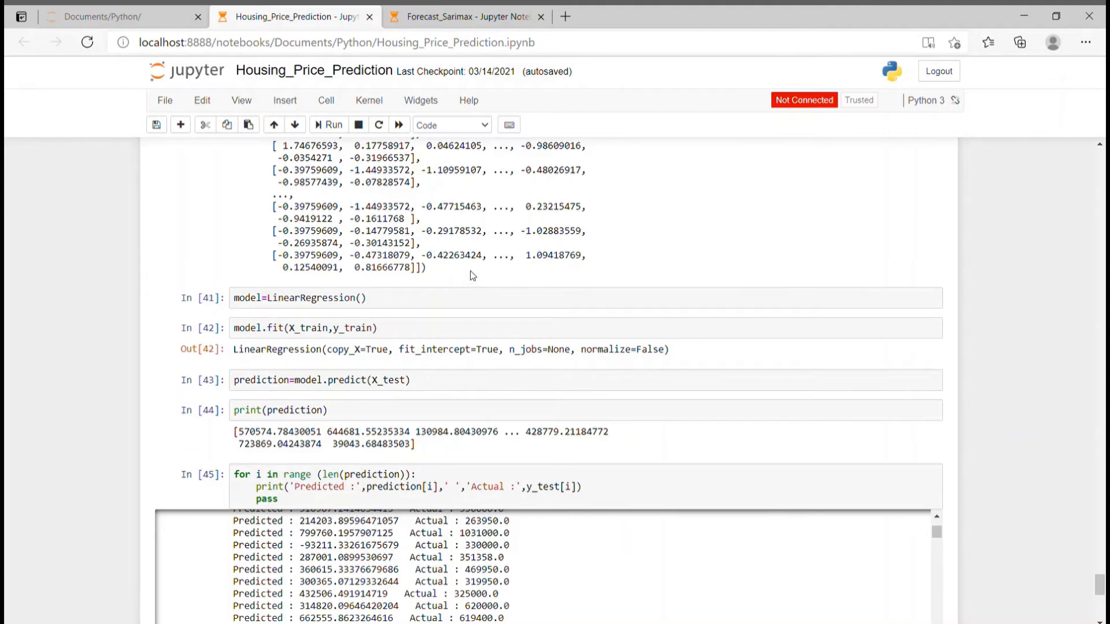
scroll(483, 283, up, 6)
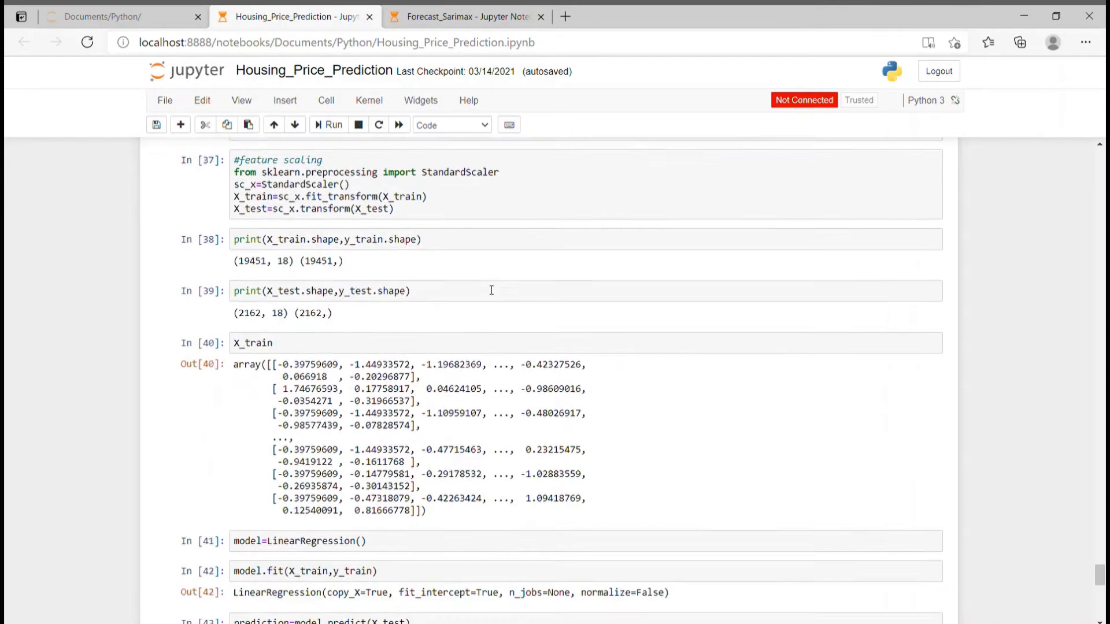
scroll(493, 271, up, 20)
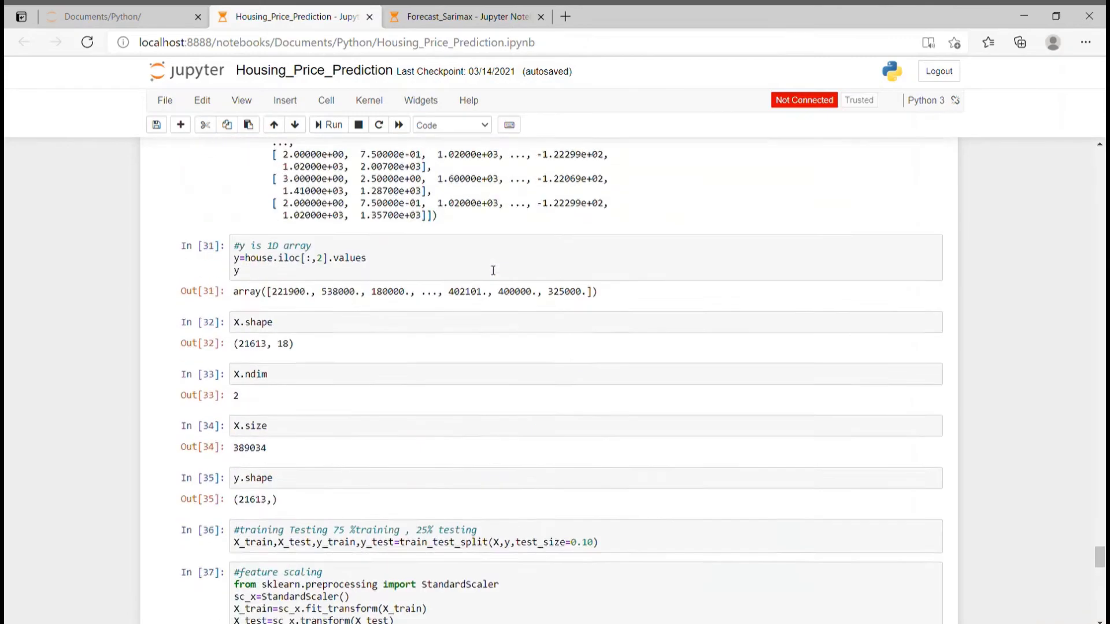
scroll(473, 305, up, 15)
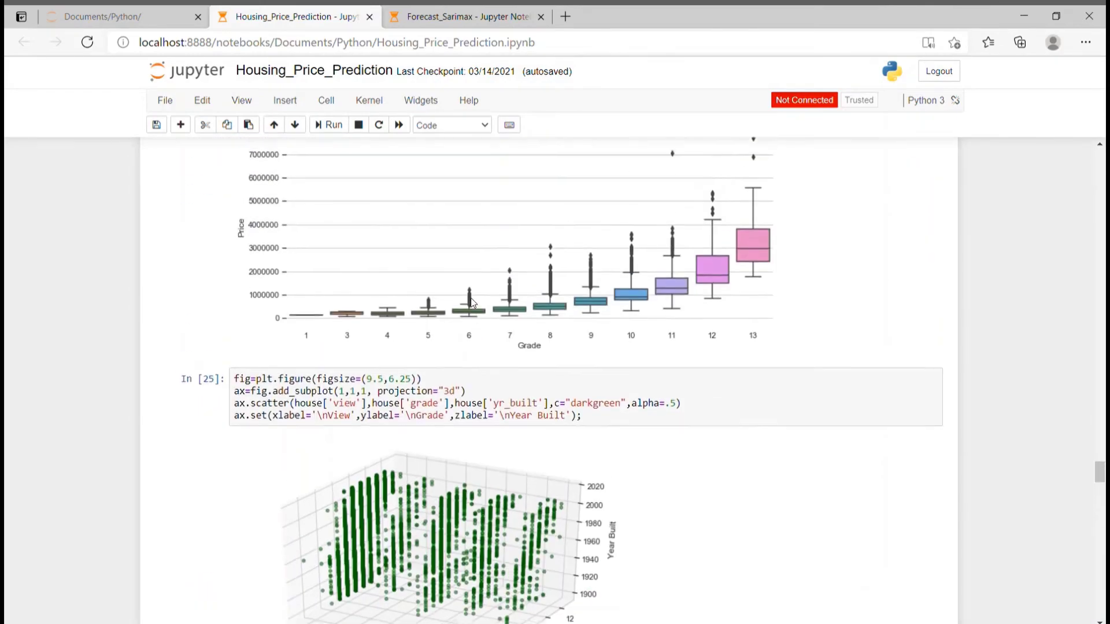
scroll(473, 302, up, 20)
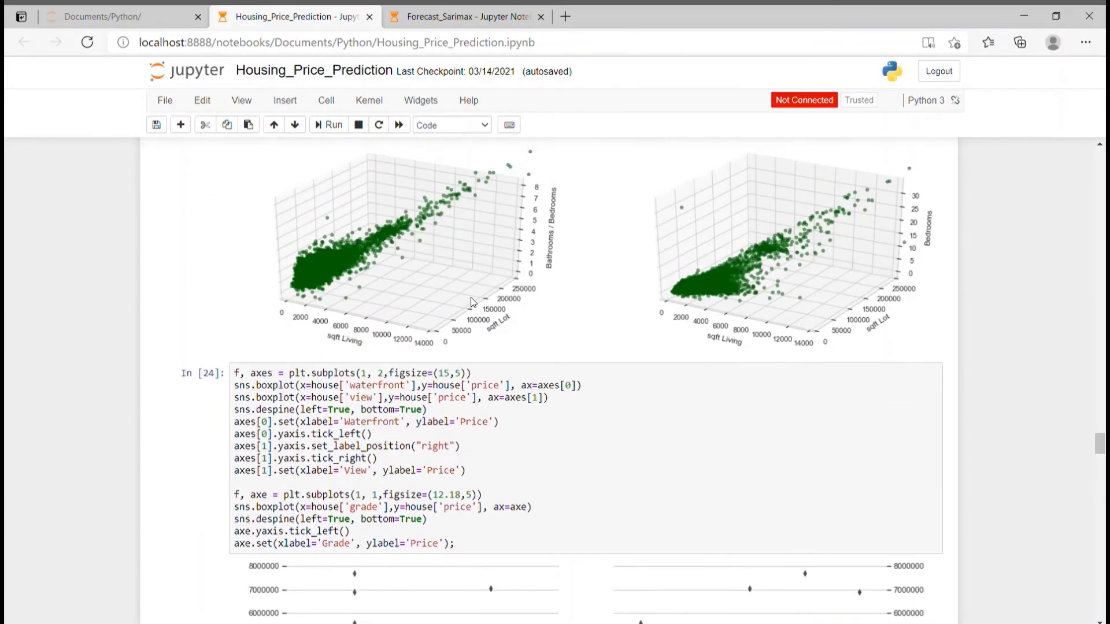
drag(1094, 412, 1086, 593)
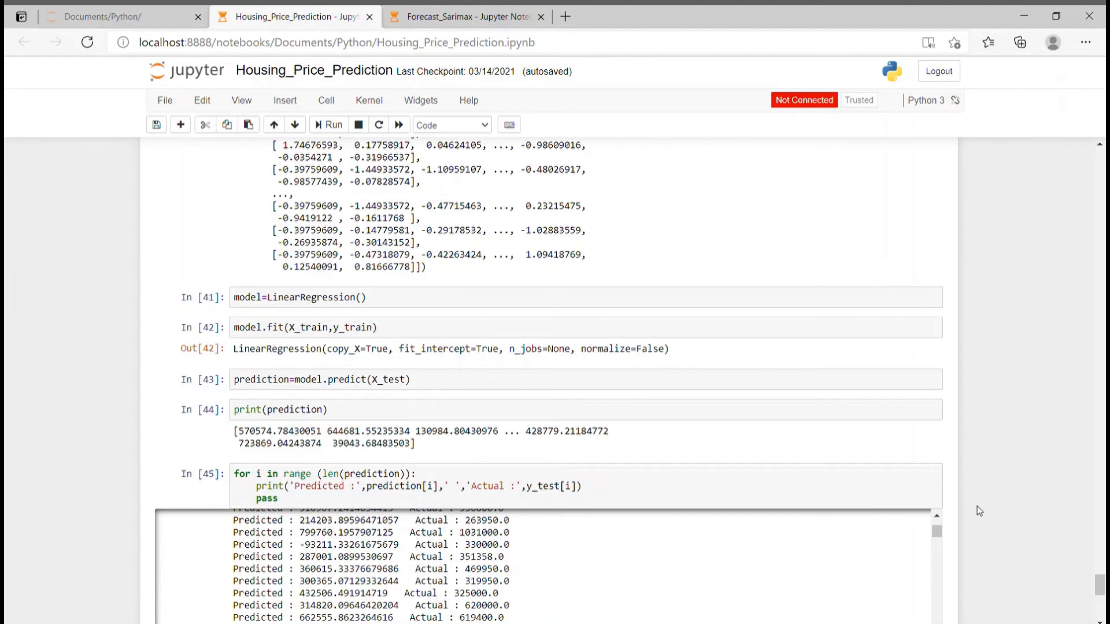
Review the predicted-versus-actual price list, the model.score accuracy cell and the X_test array through the end of the notebook
scroll(977, 511, down, 5)
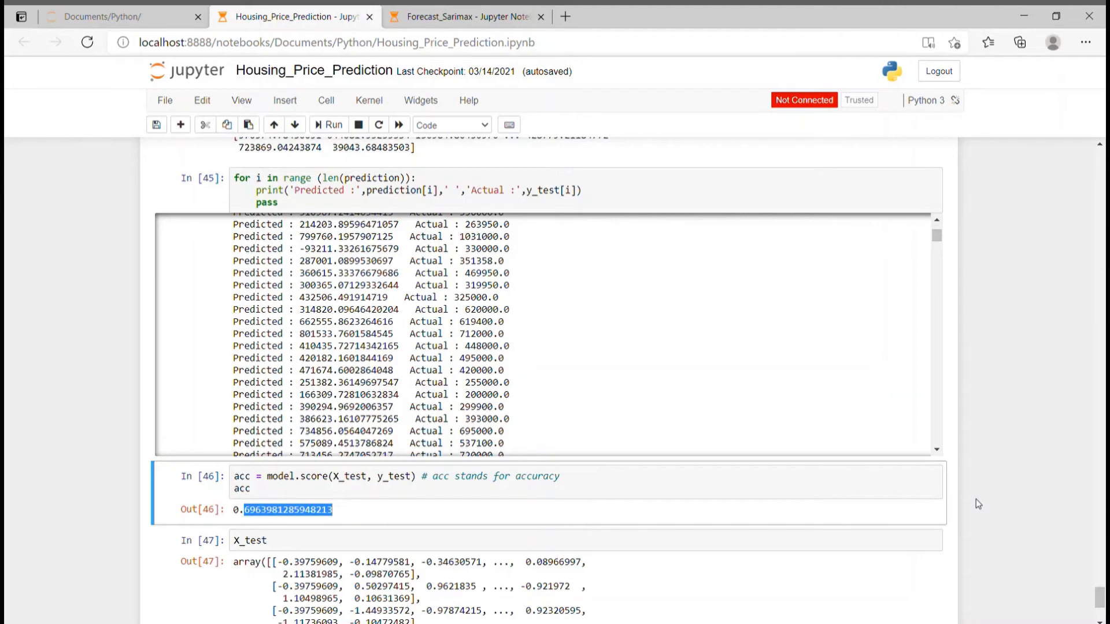
scroll(976, 501, down, 4)
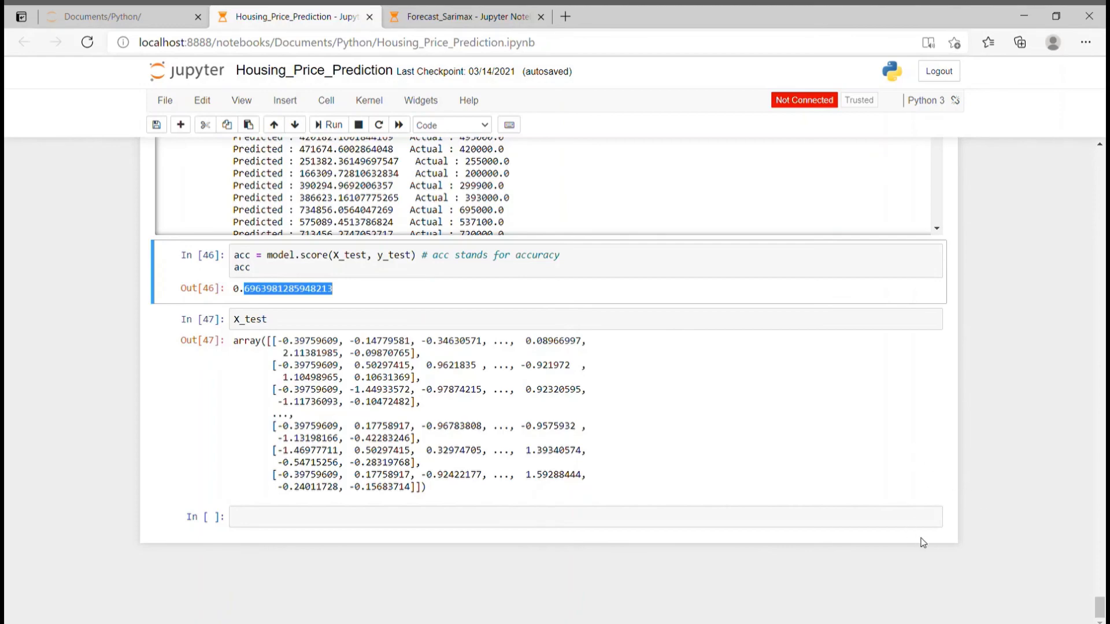
Return to the beginning of the notebook and look over the library imports, the evaluation DataFrame and the kc_house_data.csv loading cell
scroll(923, 540, up, 10)
scroll(923, 533, up, 5)
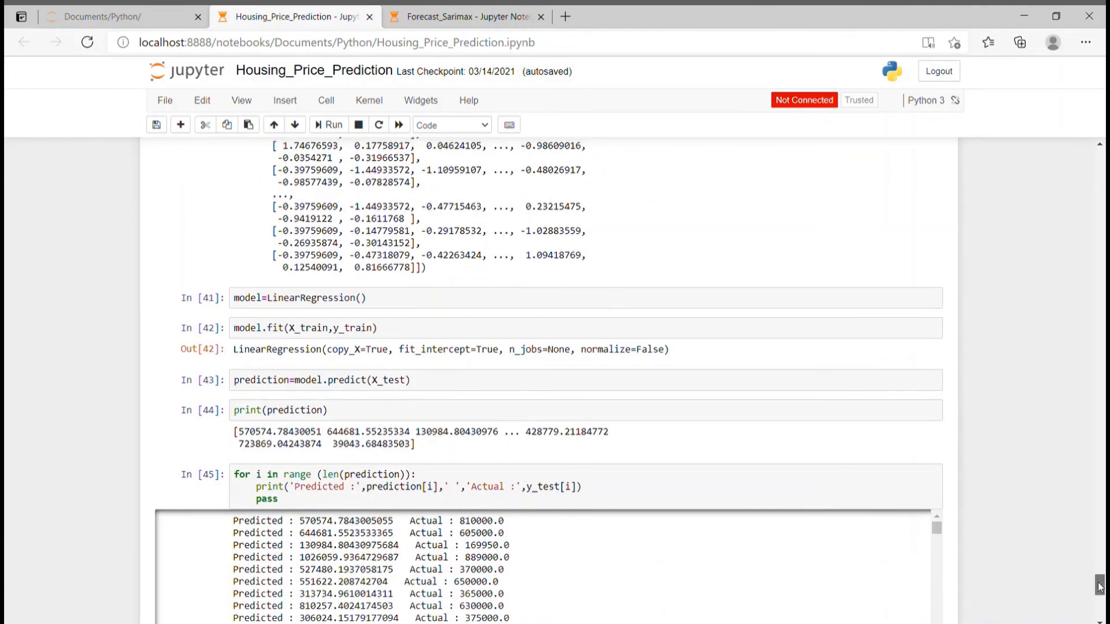
drag(1099, 585, 1079, 160)
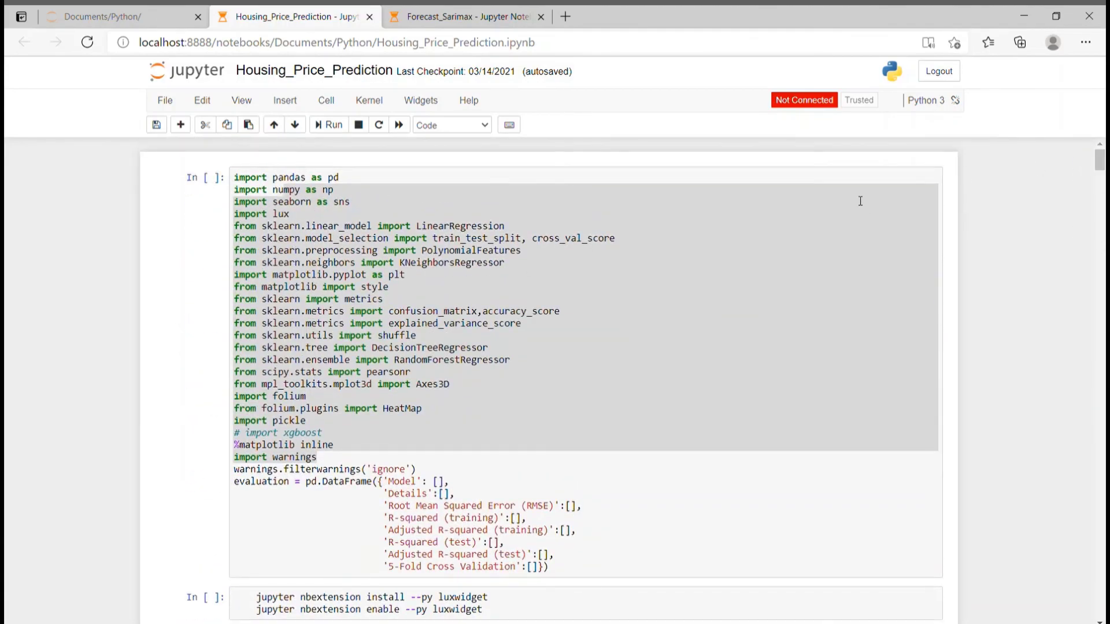
scroll(847, 547, down, 6)
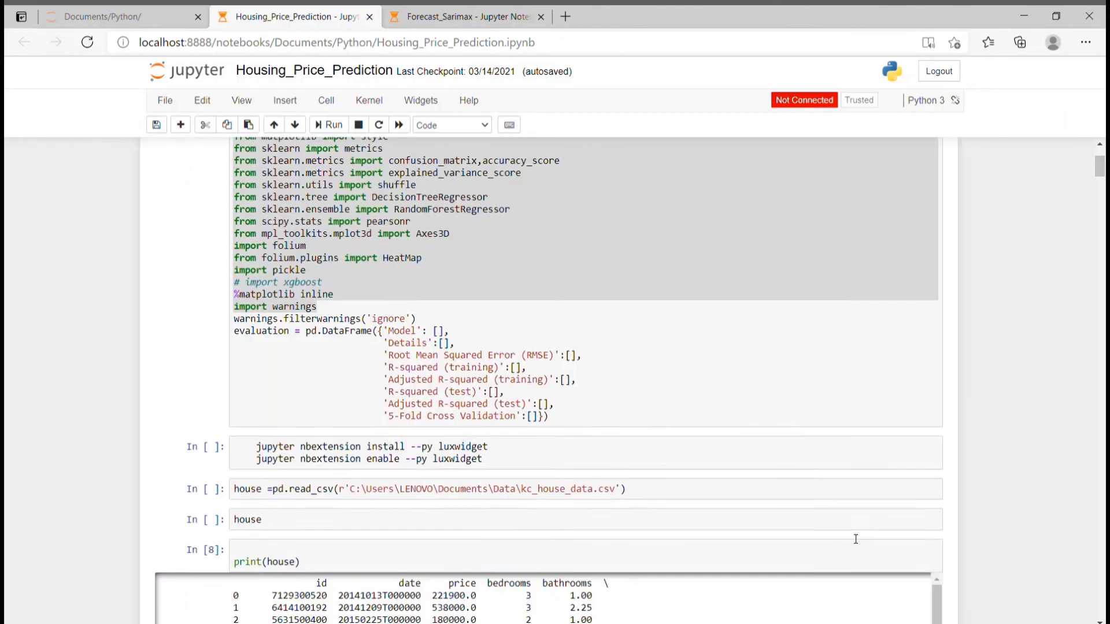
mouse_move(1100, 176)
mouse_down()
mouse_move(1056, 541)
mouse_move(1072, 601)
mouse_move(1105, 155)
mouse_up()
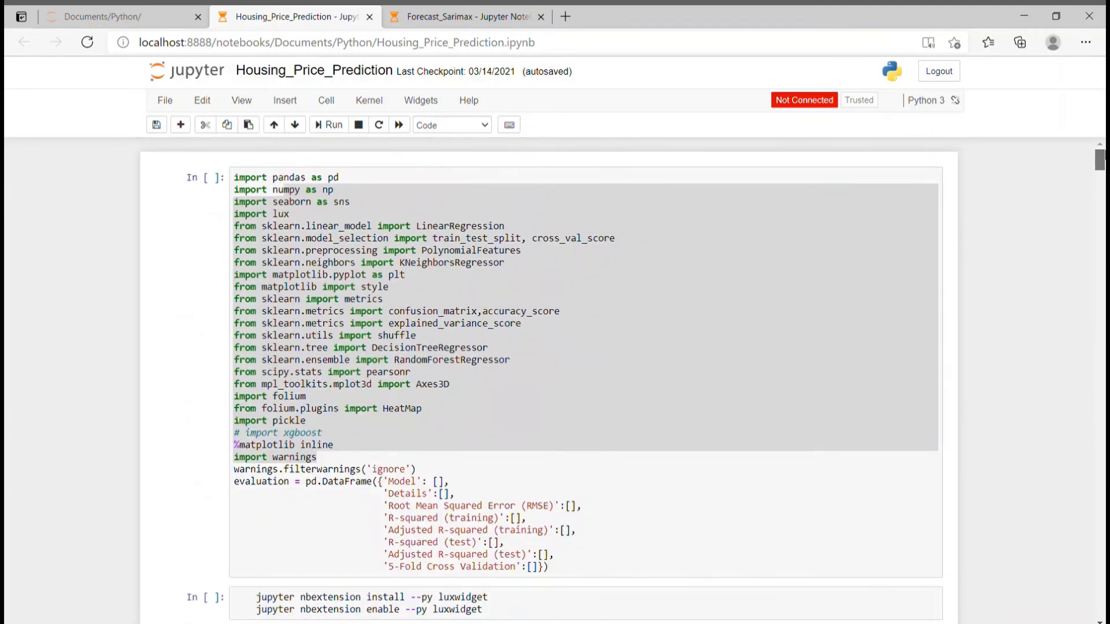